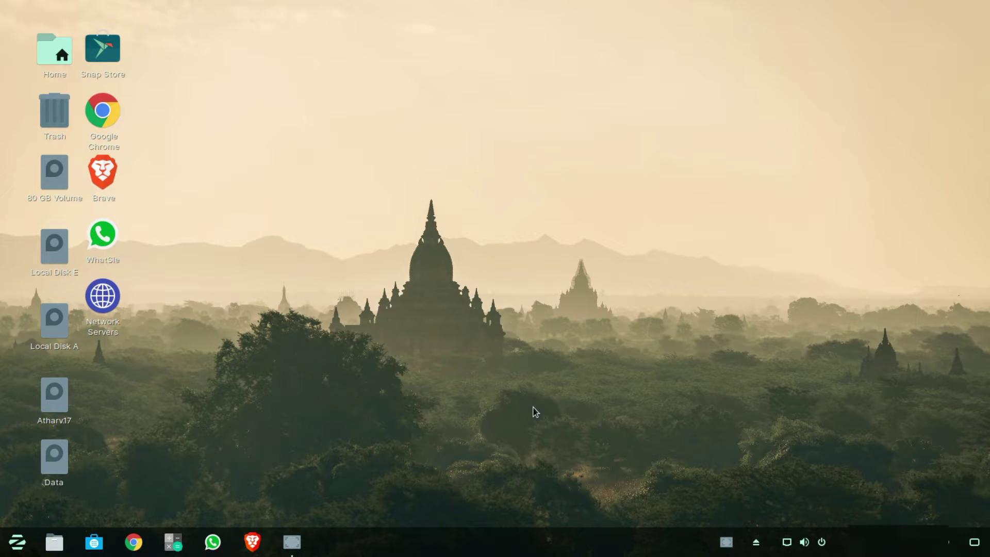
Step: Look through the installed applications in the Education category of the application launcher
click(20, 540)
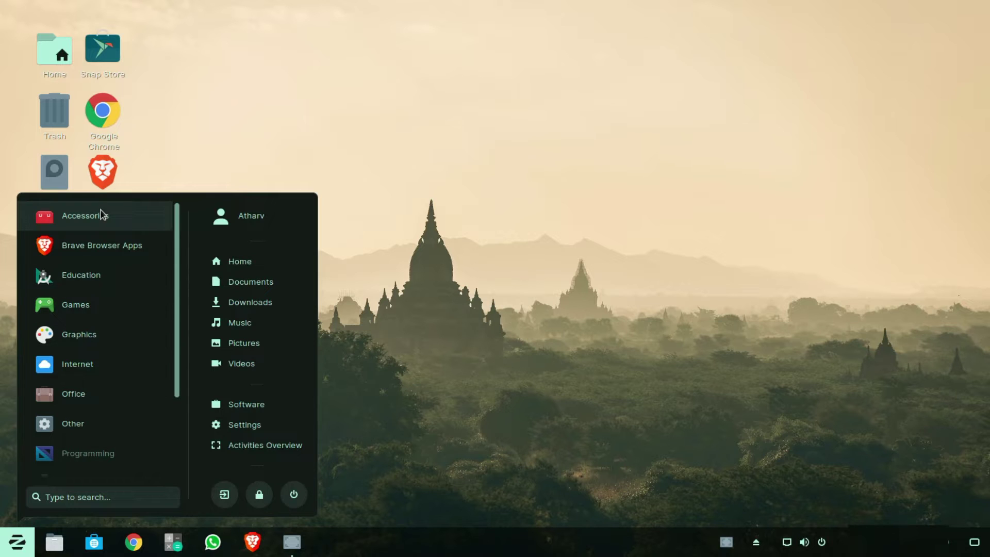
click(107, 275)
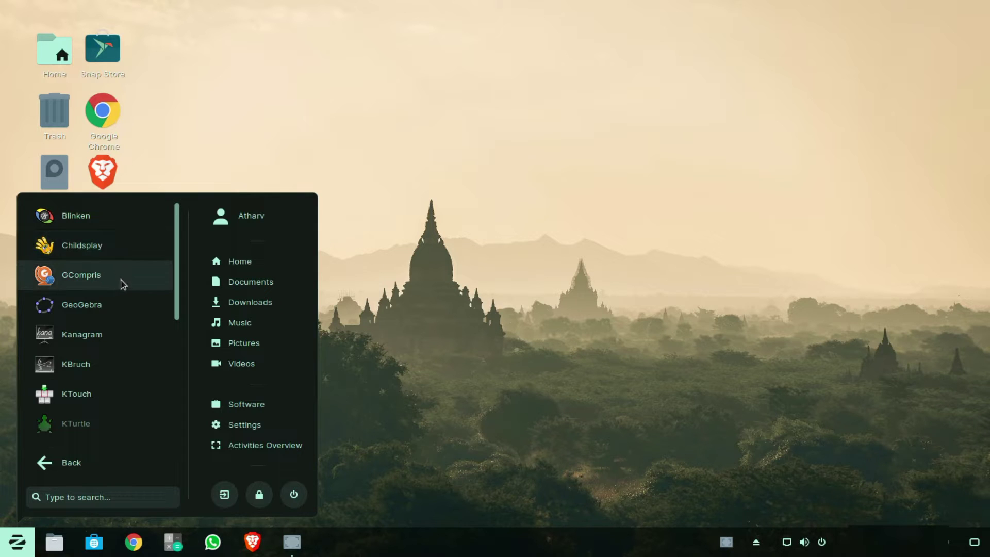
scroll(124, 322, down, 6)
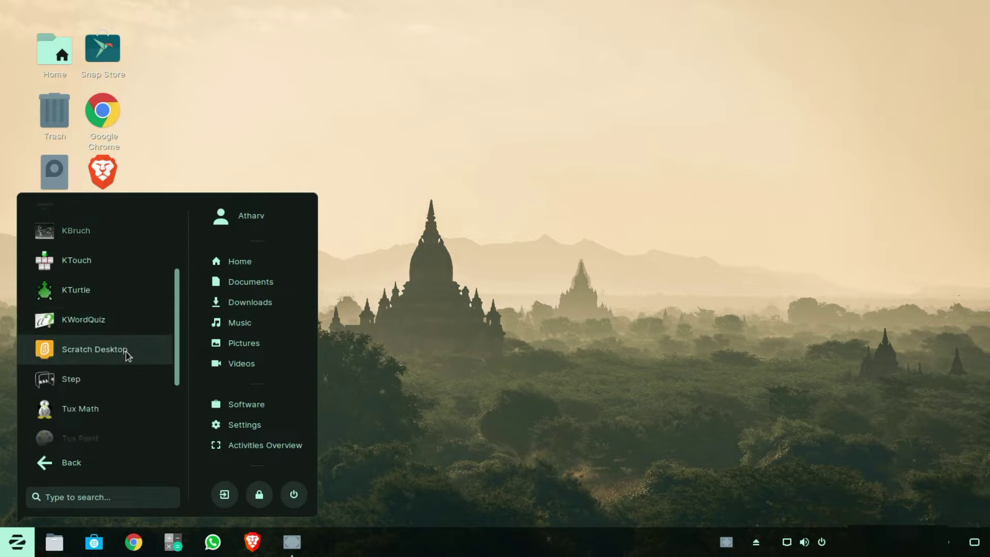
scroll(126, 376, down, 1)
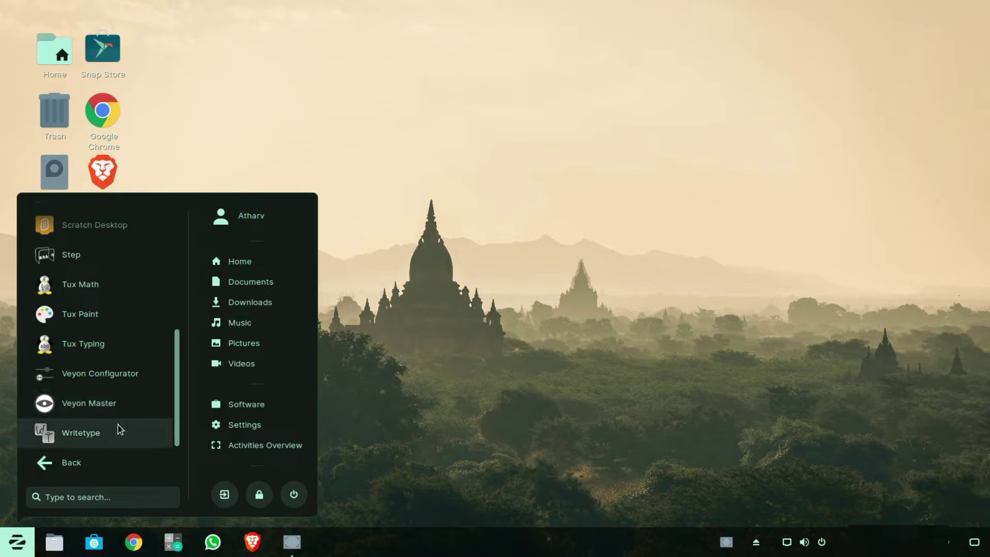
scroll(120, 432, up, 1)
scroll(120, 432, up, 3)
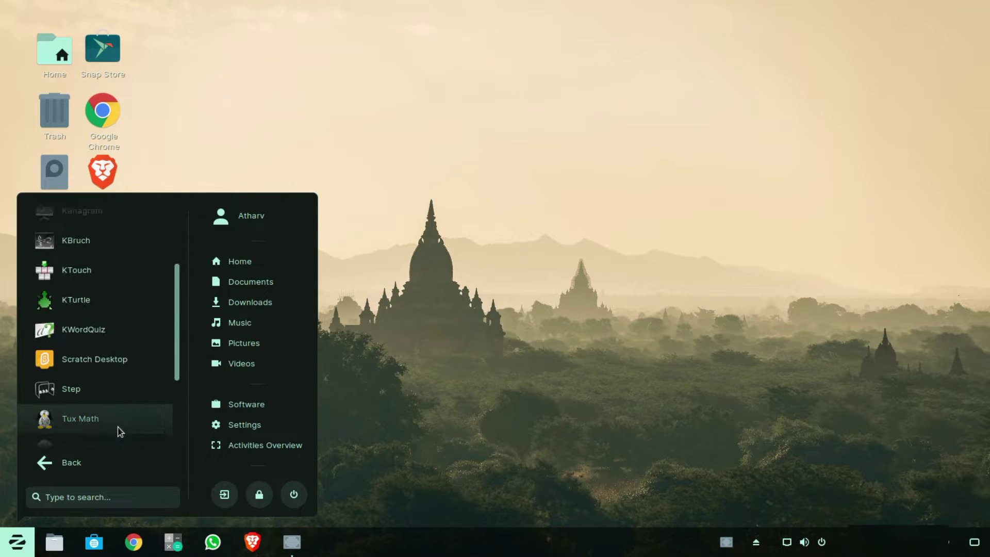
scroll(113, 392, up, 3)
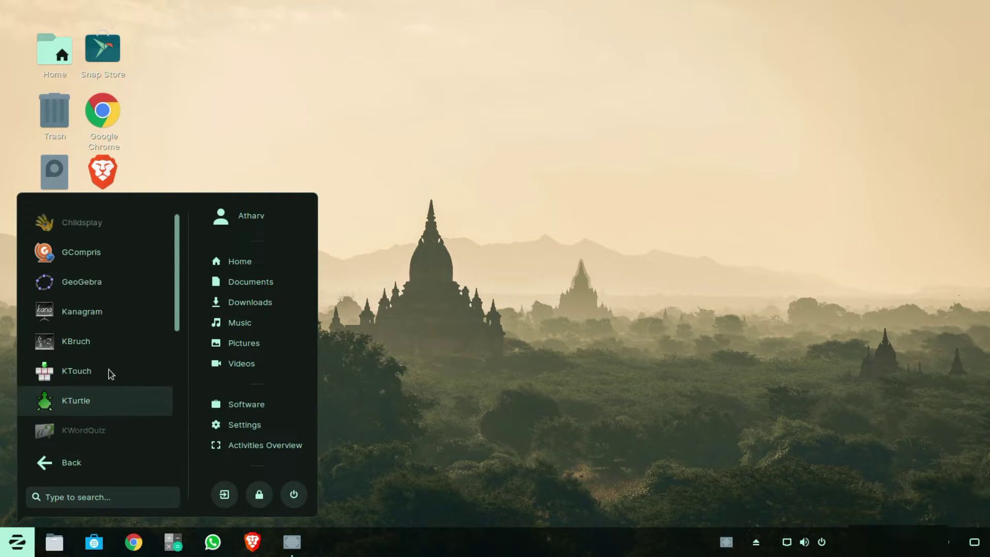
scroll(110, 367, down, 3)
scroll(105, 339, up, 2)
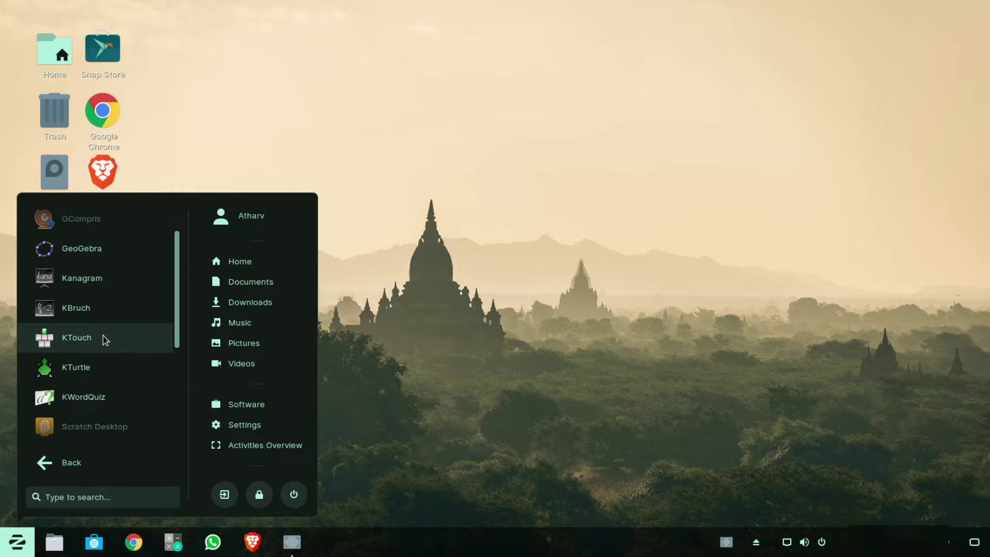
scroll(104, 341, up, 2)
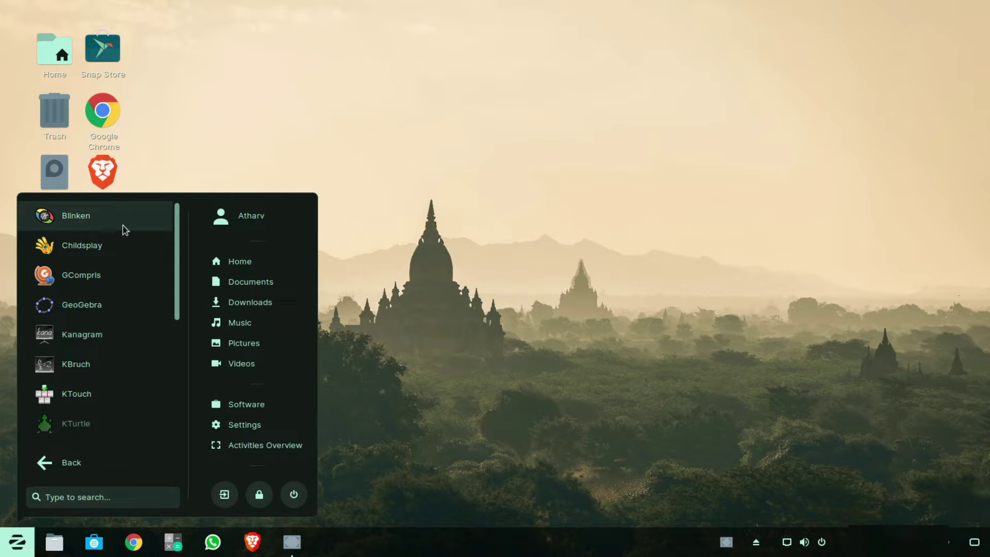
scroll(115, 316, down, 4)
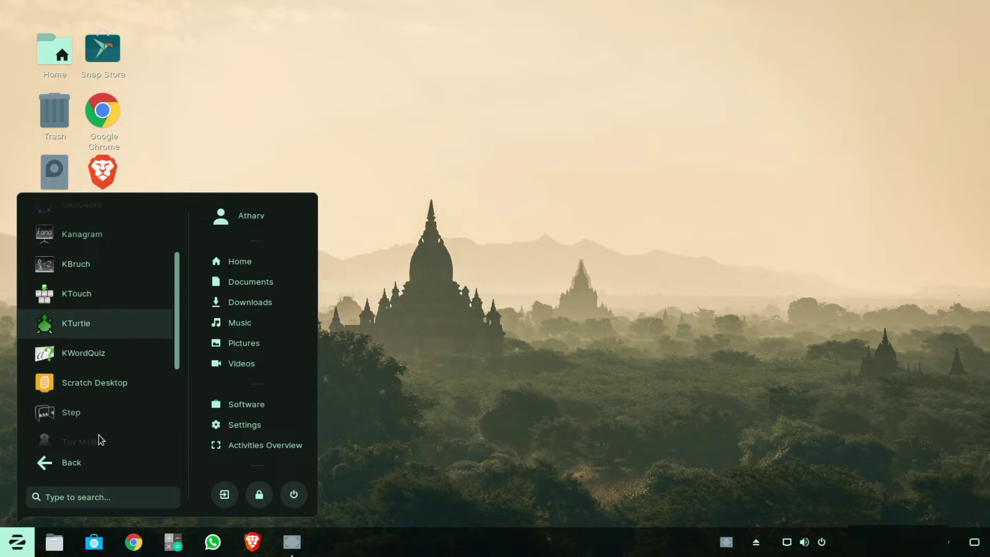
click(72, 460)
Step: Look through the installed applications in the Games category
click(91, 305)
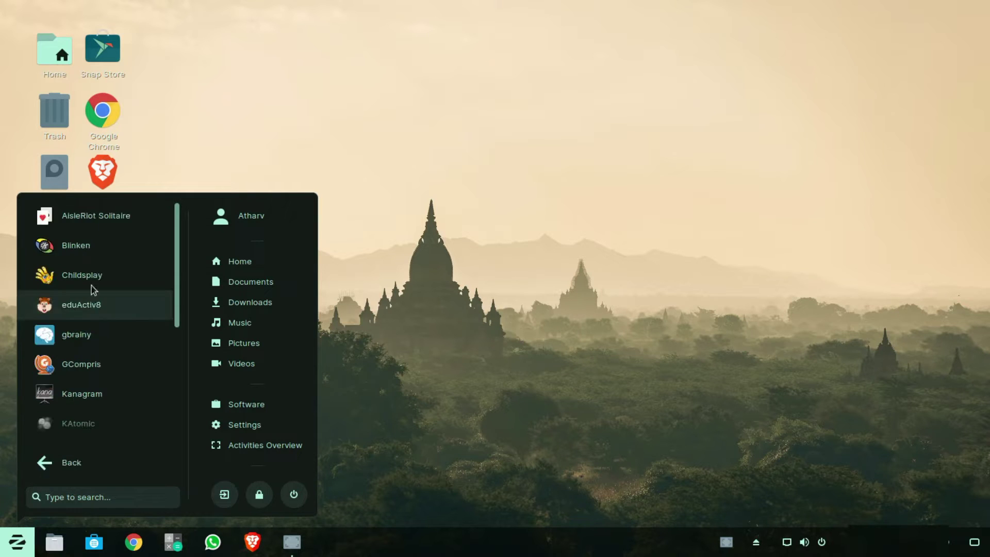
scroll(123, 304, down, 4)
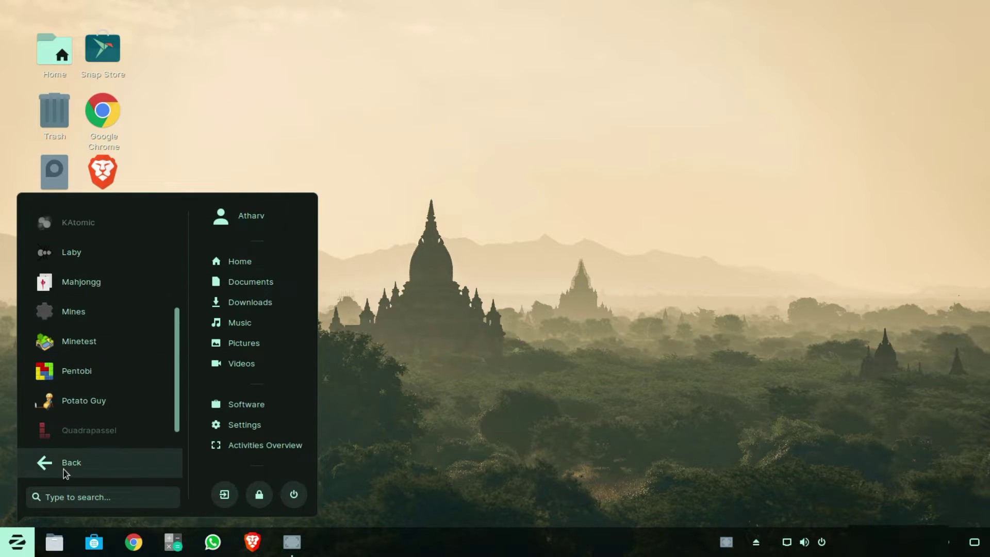
click(70, 462)
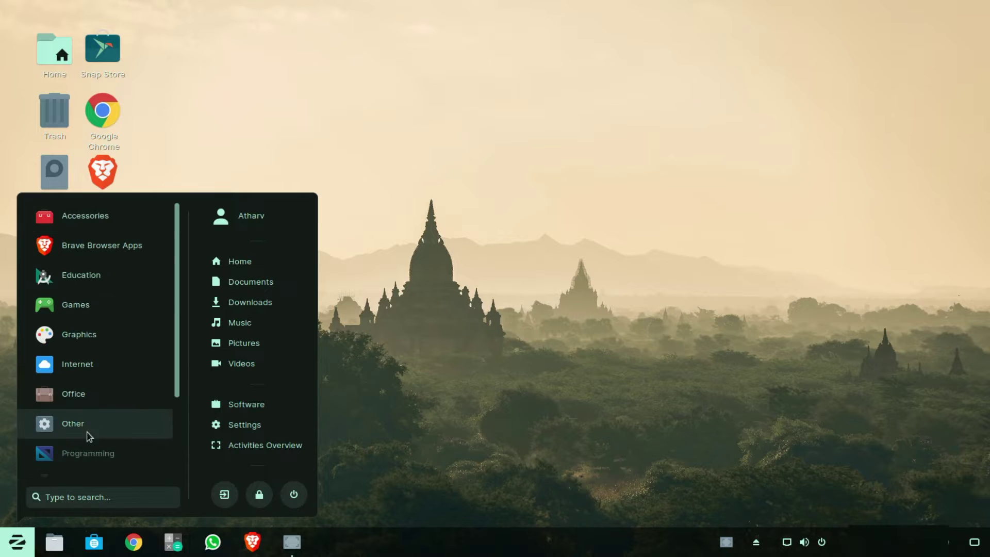
Step: Look through the installed applications in the Programming and Science categories
scroll(103, 402, down, 3)
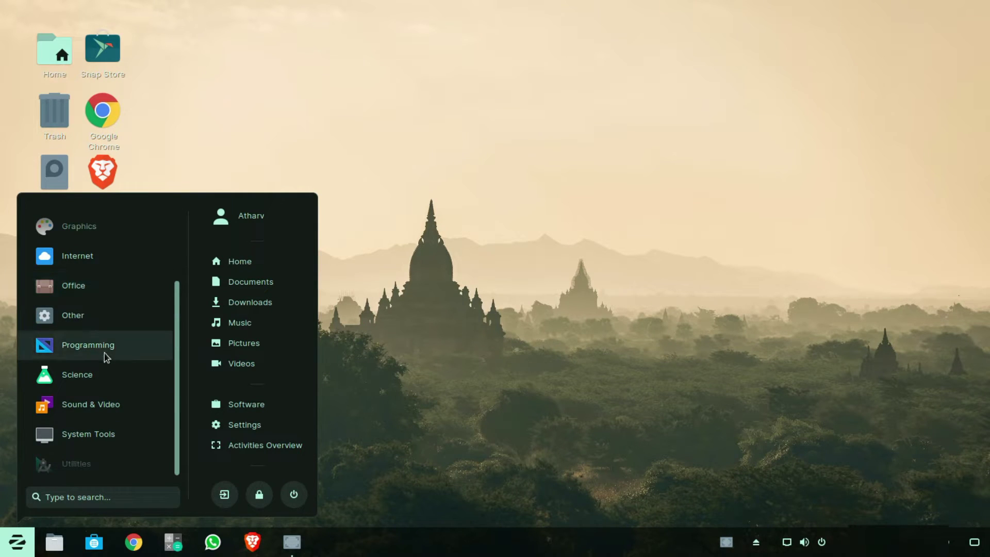
click(119, 348)
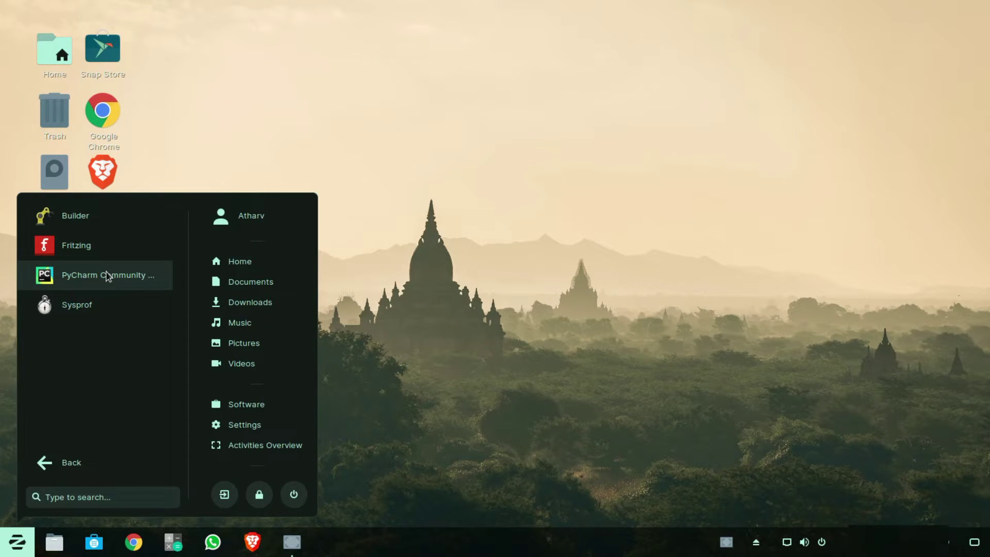
click(85, 464)
scroll(98, 407, down, 3)
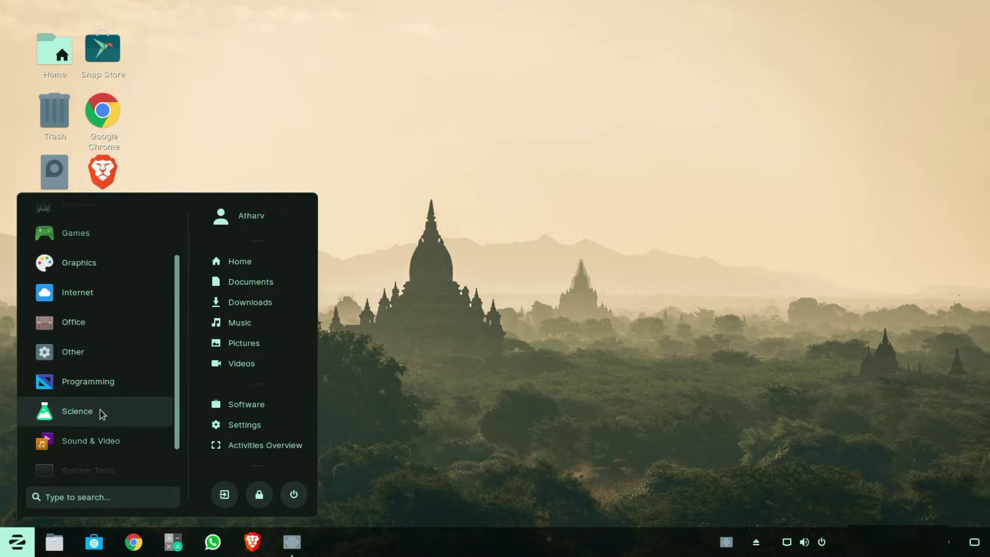
click(100, 410)
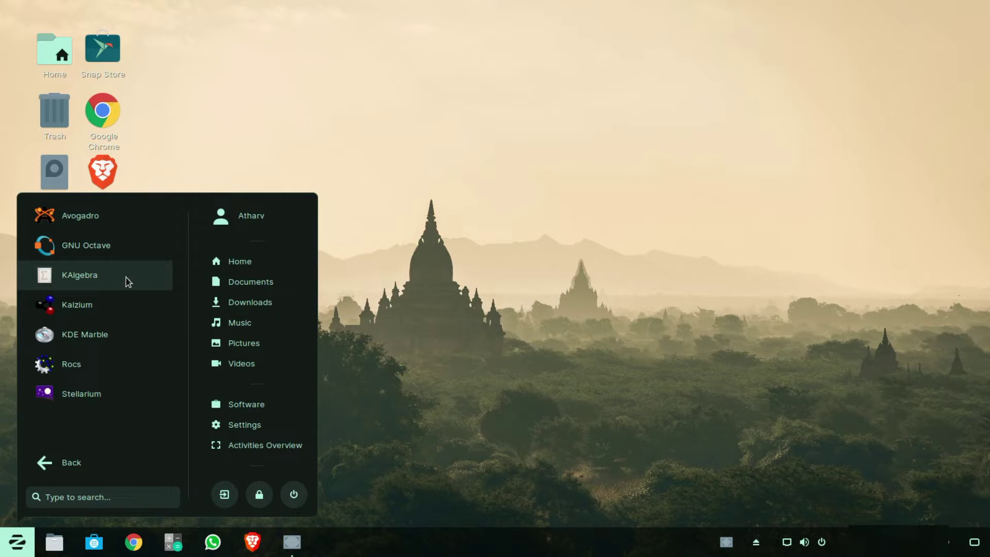
click(72, 460)
Step: Look through the installed applications in the Office category
scroll(99, 377, down, 2)
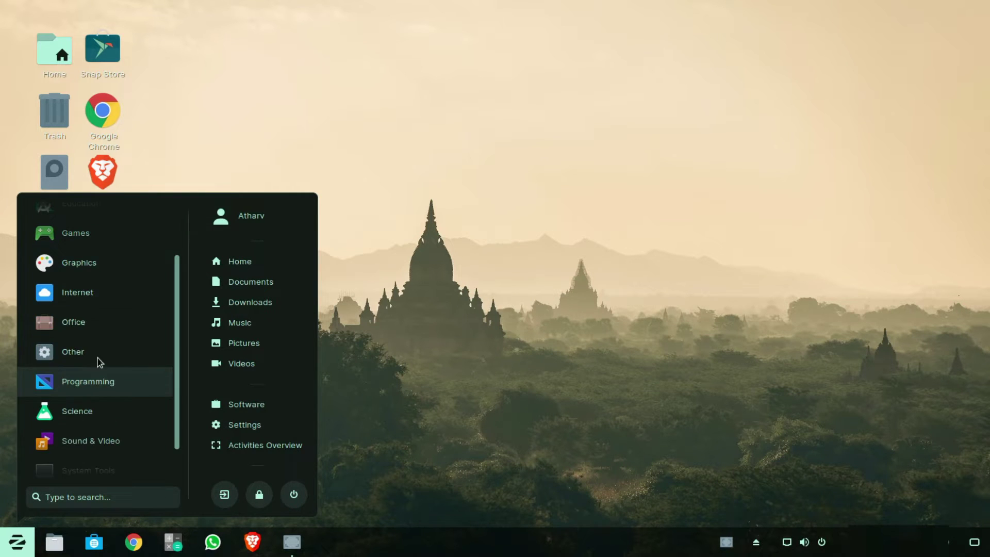
click(90, 317)
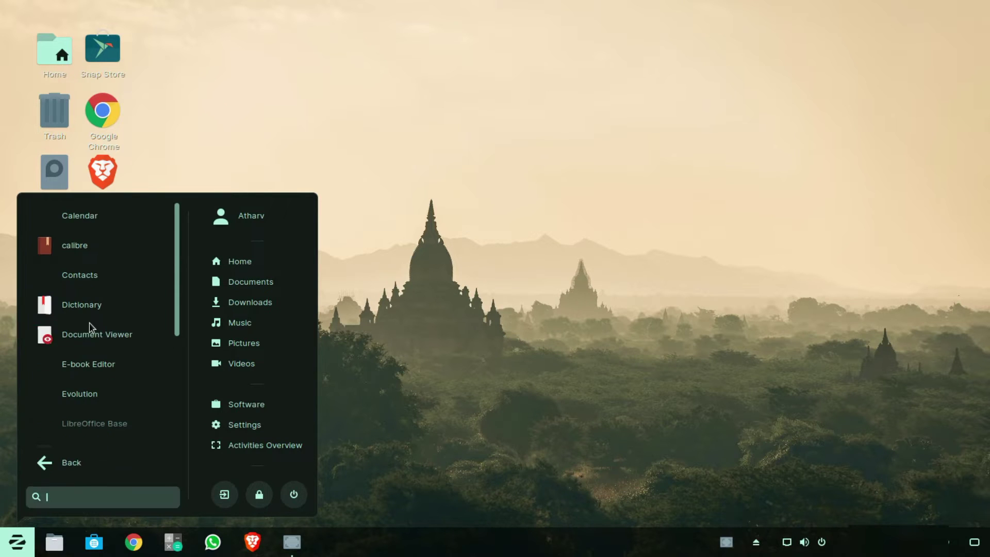
scroll(115, 271, down, 2)
scroll(118, 361, down, 3)
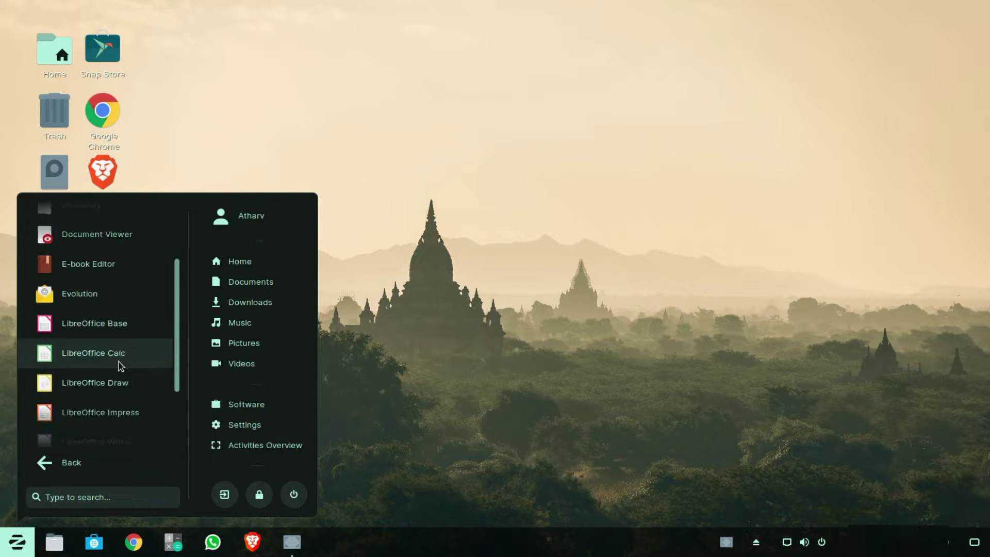
scroll(142, 394, down, 1)
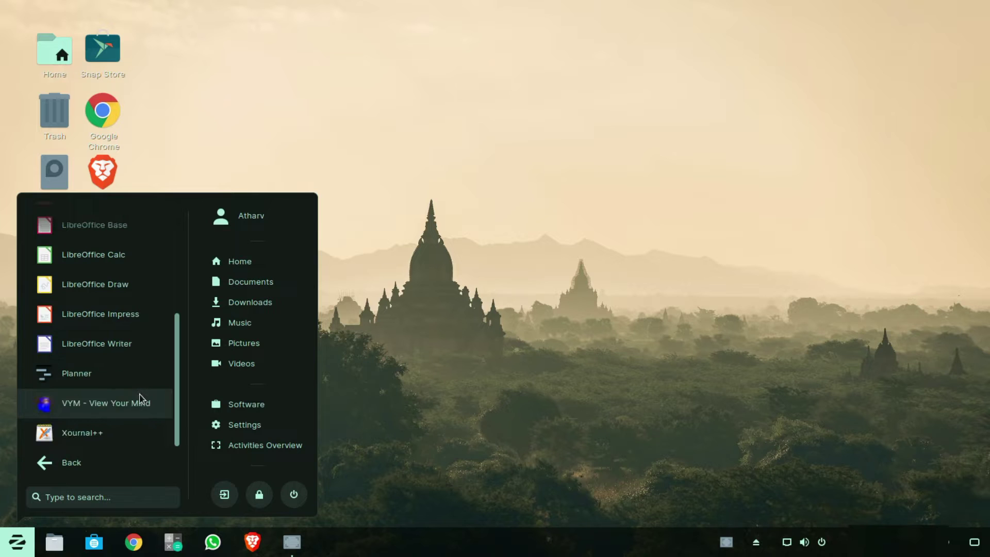
click(92, 462)
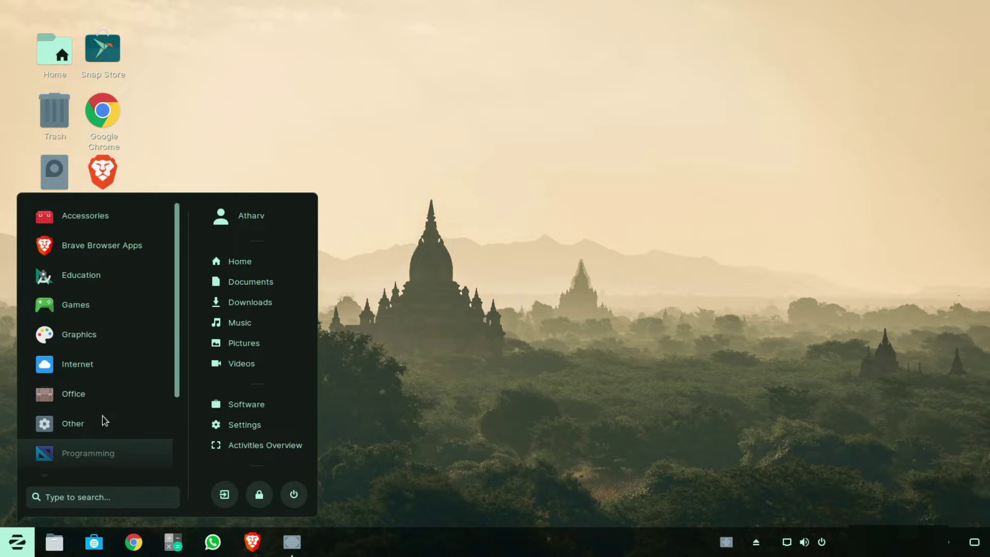
Step: Look through the installed applications in the Utilities category and close the application launcher
scroll(110, 388, down, 4)
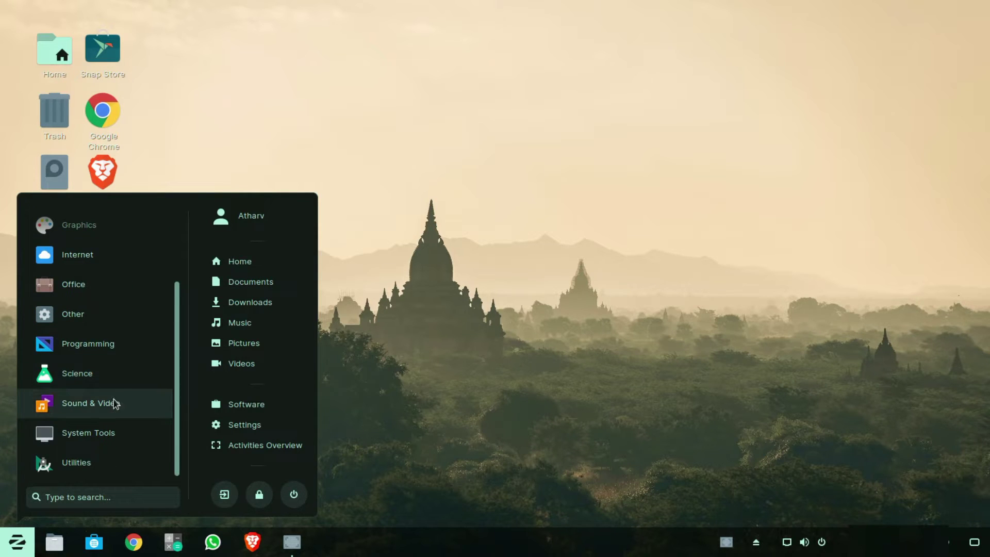
click(101, 465)
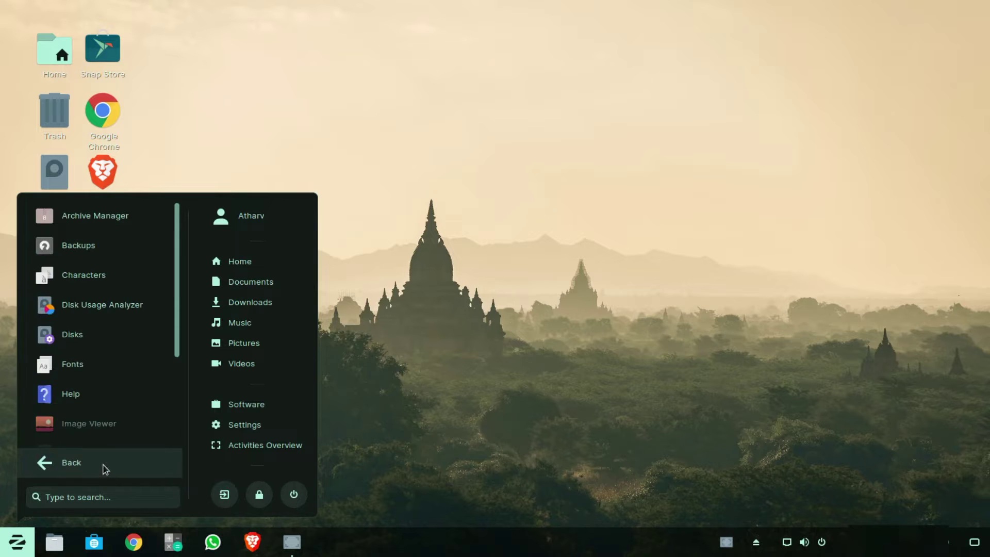
scroll(117, 222, down, 2)
scroll(128, 319, down, 2)
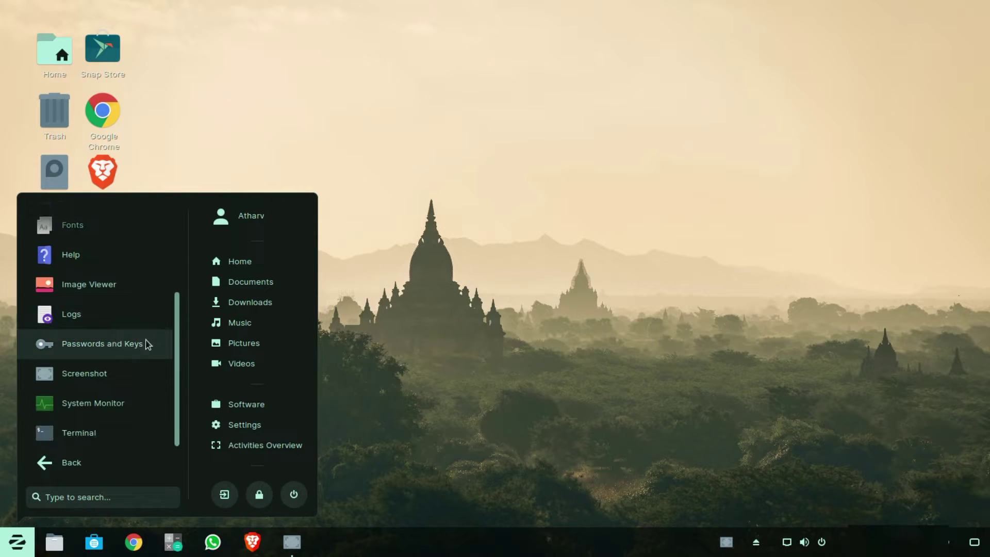
scroll(146, 347, up, 5)
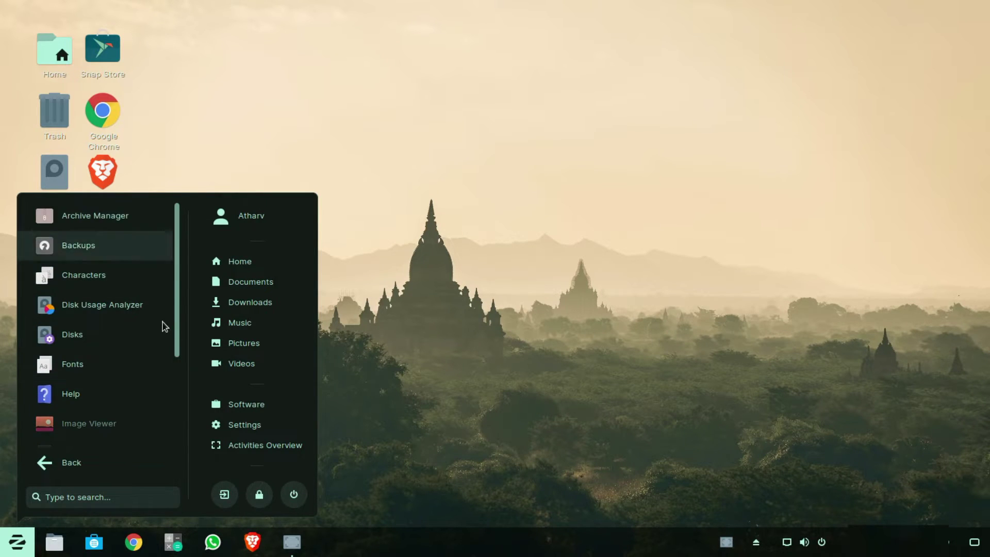
click(419, 426)
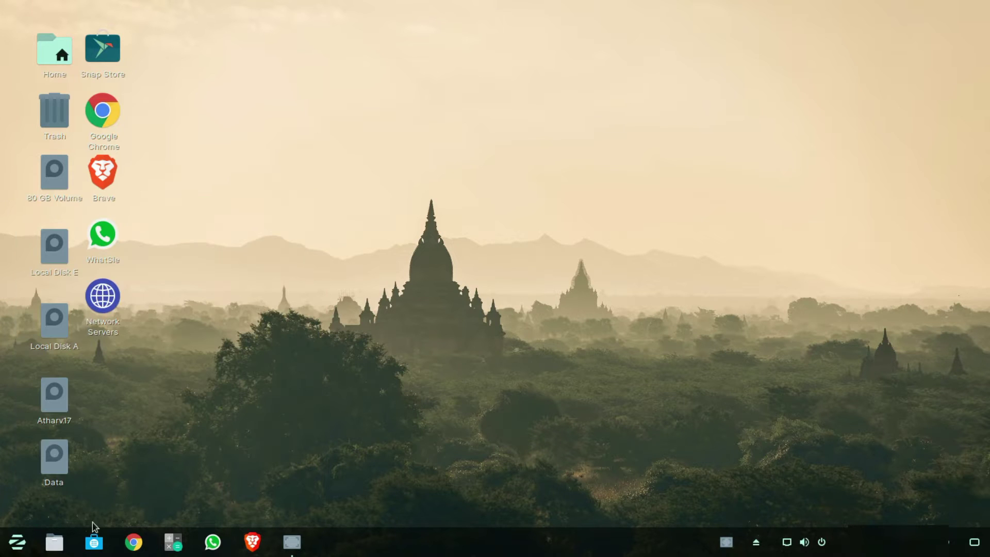
Step: Switch to the file manager to view the Home folder, briefly reveal the desktop, and minimize the window
click(54, 542)
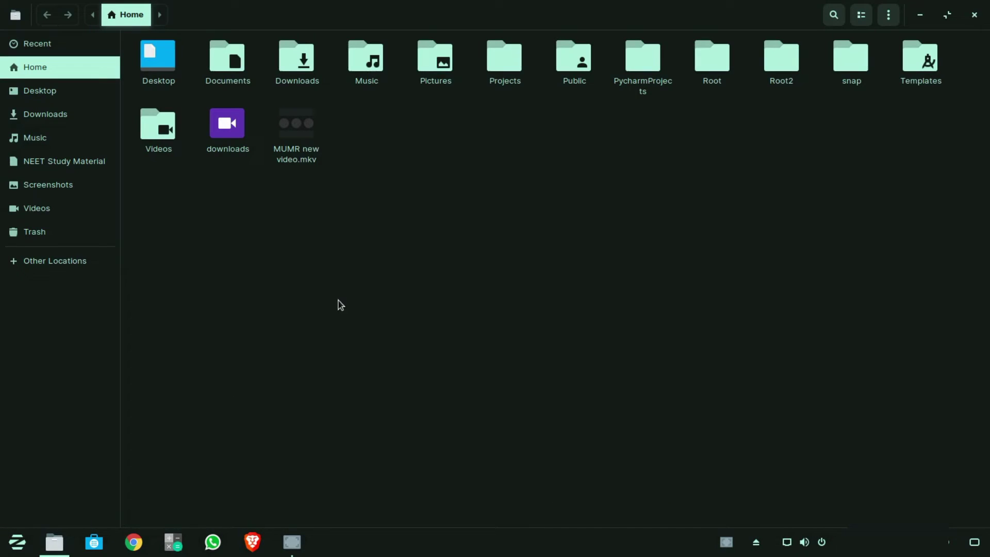
click(974, 544)
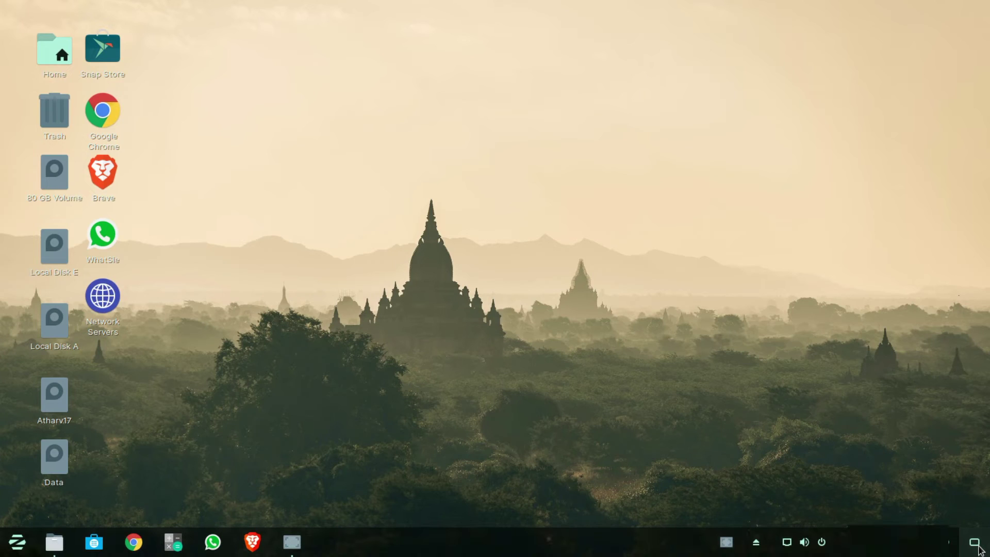
click(976, 545)
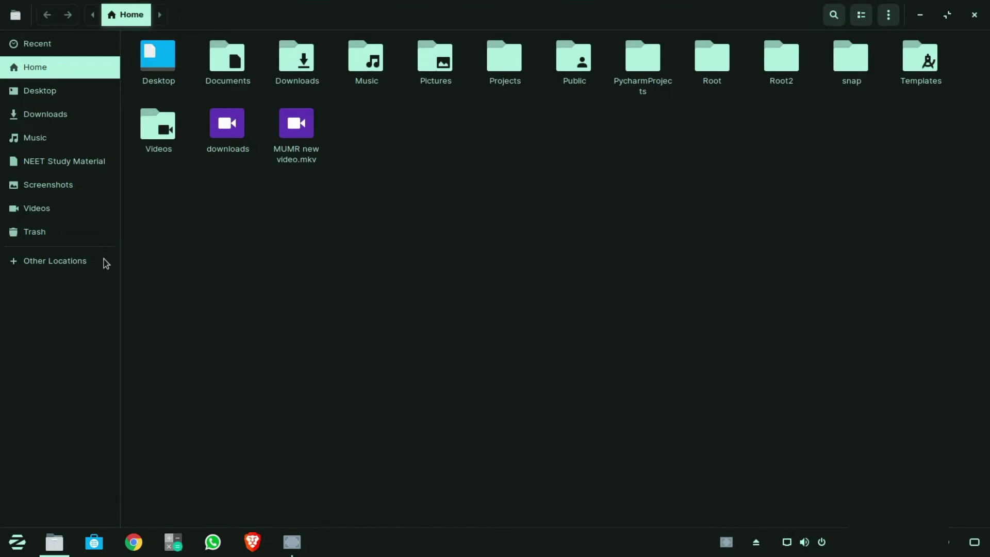
click(919, 14)
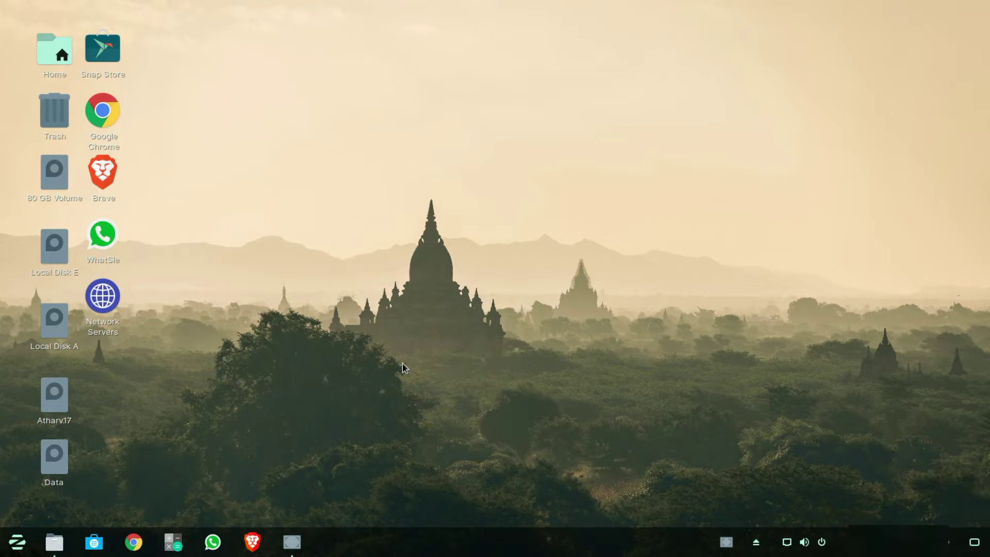
Step: Switch to the Software store to view its catalogue and search field, and close the store
click(95, 544)
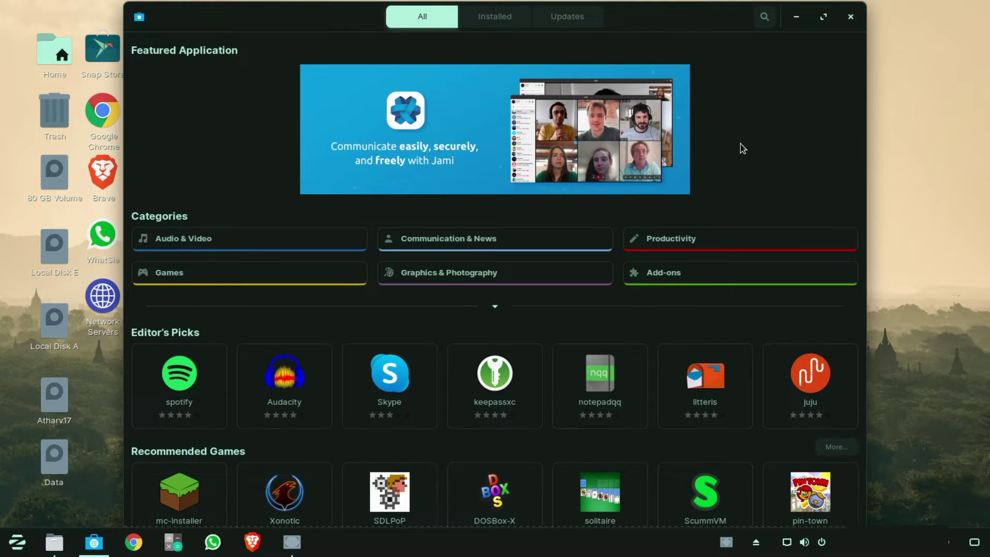
key(ctrl+f)
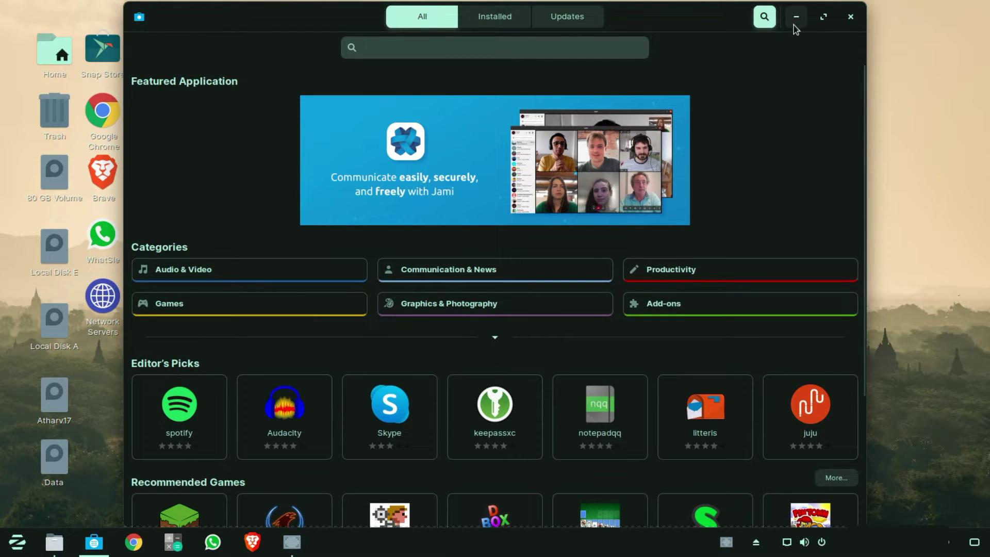
click(851, 16)
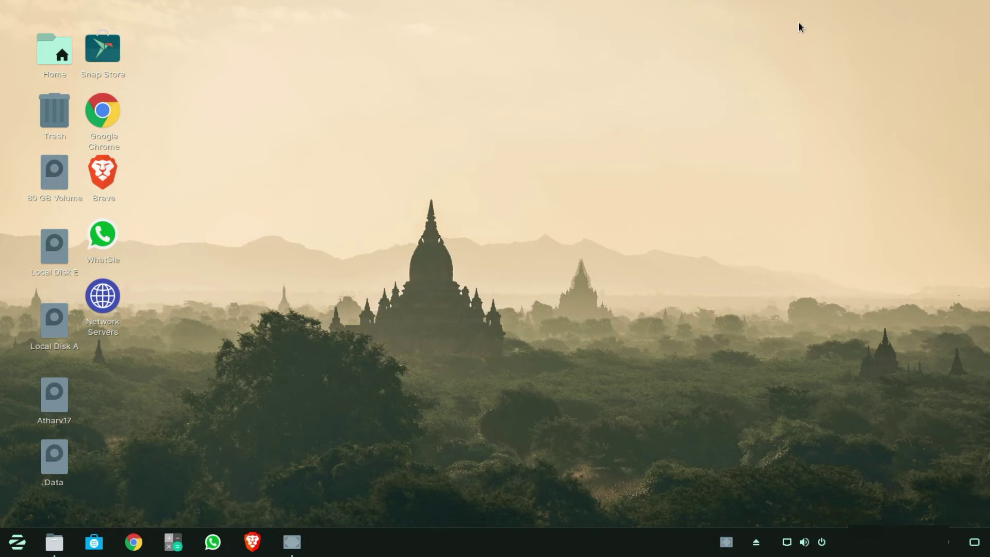
Step: Switch to a terminal opened from the desktop, look through its editing and terminal options, and close it
right_click(427, 178)
click(476, 320)
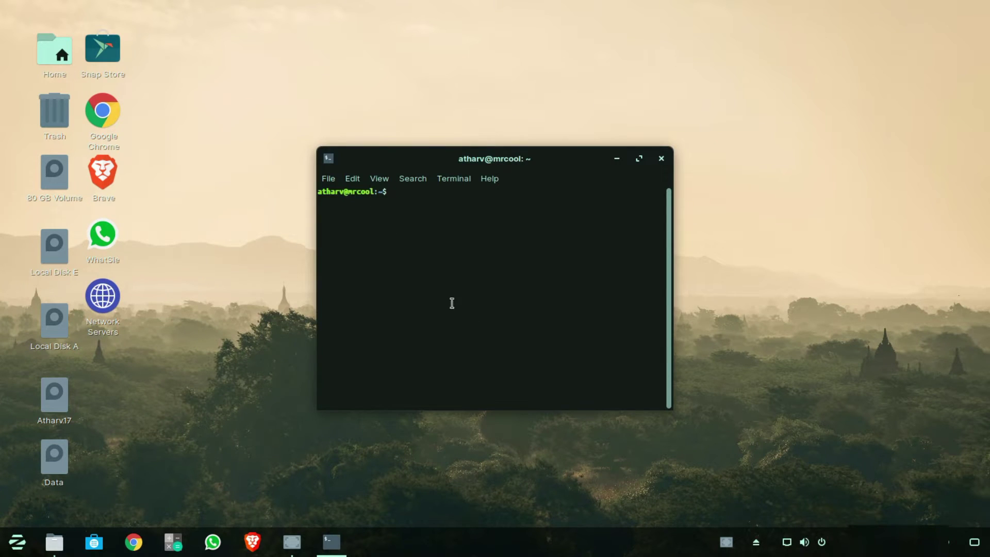
click(352, 179)
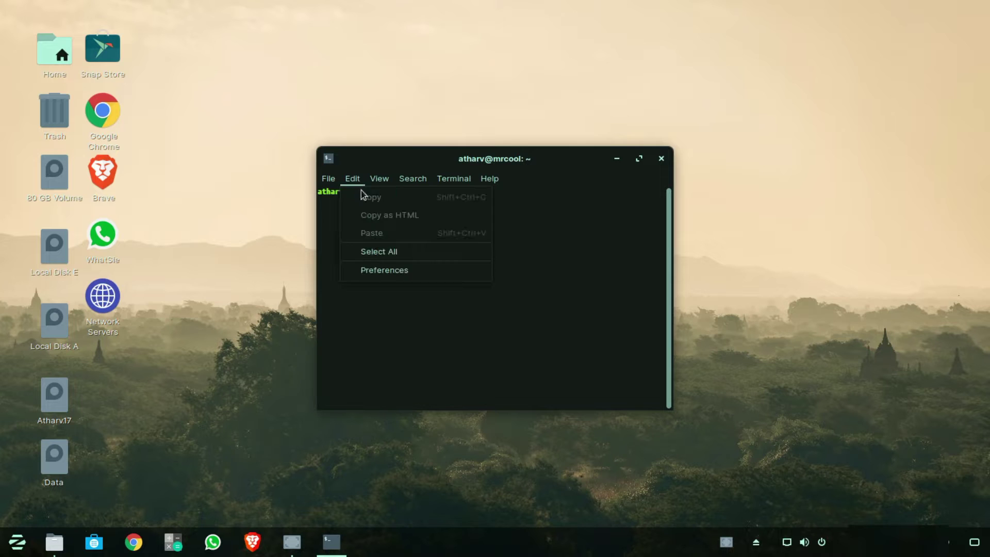
click(461, 185)
click(461, 184)
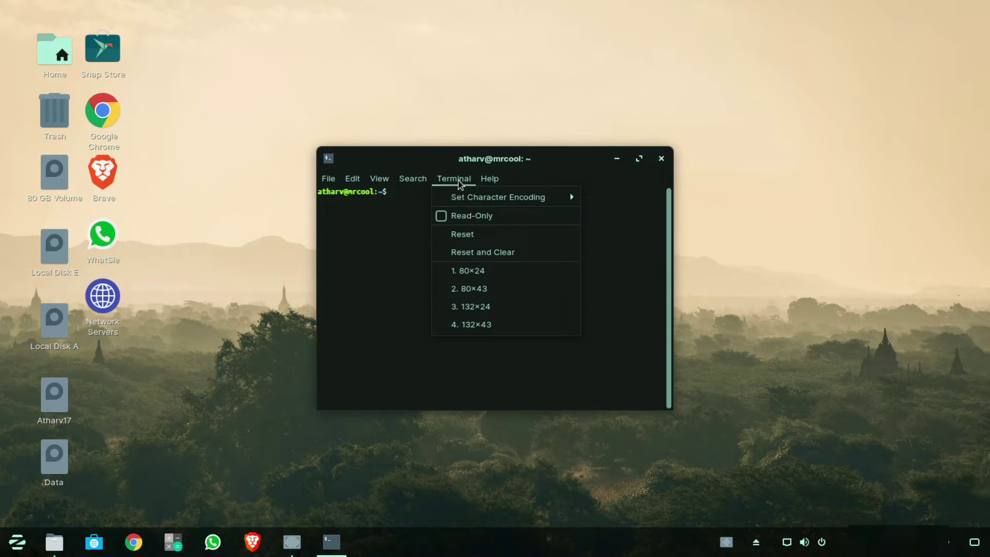
click(412, 264)
click(349, 179)
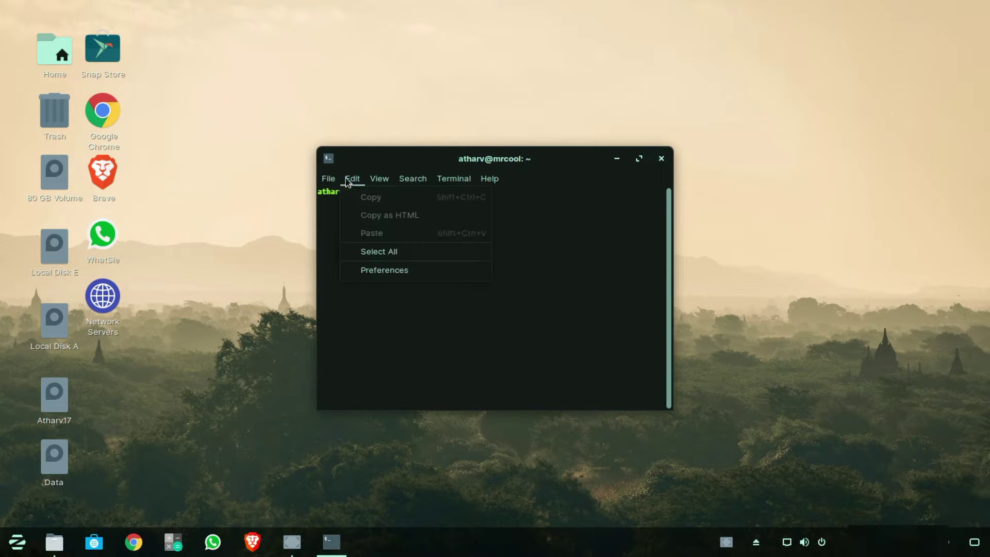
click(566, 171)
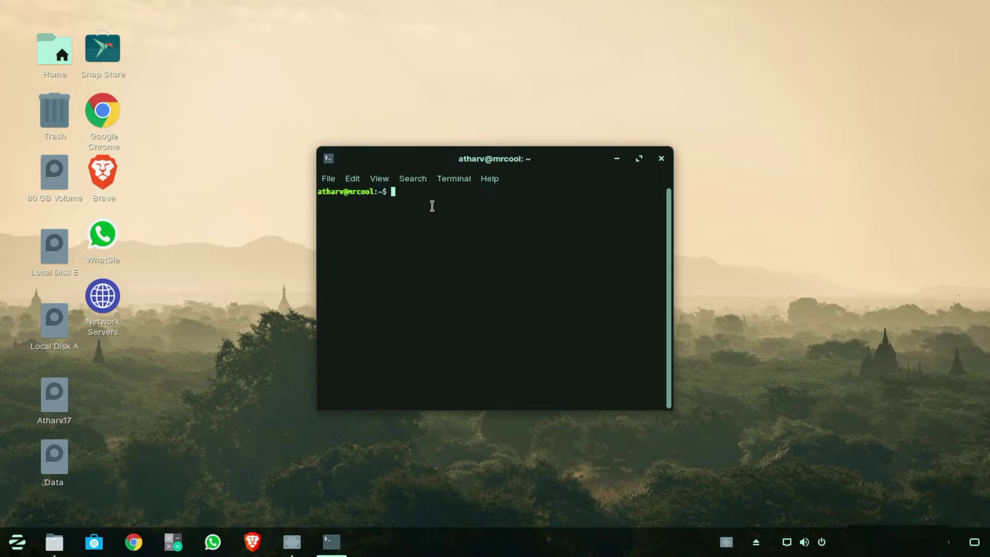
click(658, 160)
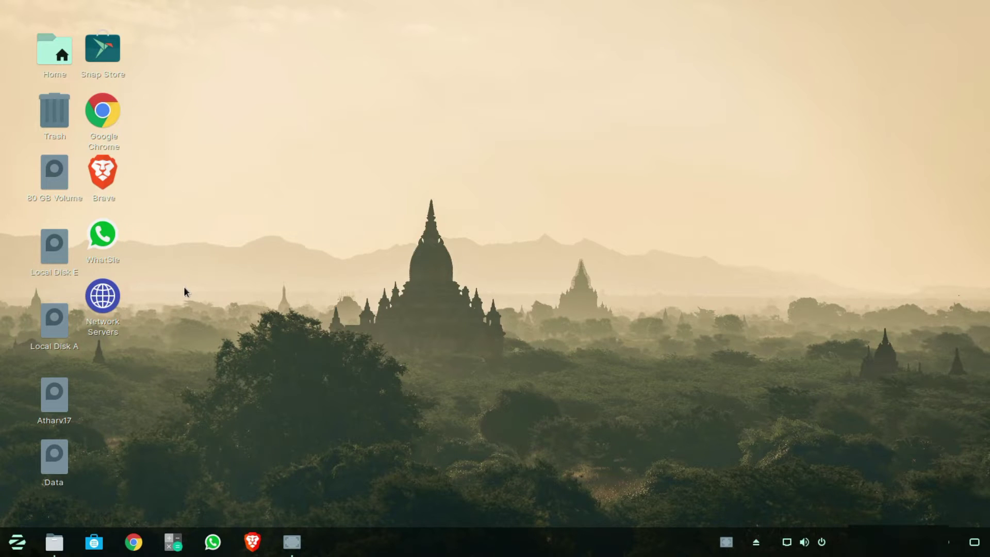
click(726, 541)
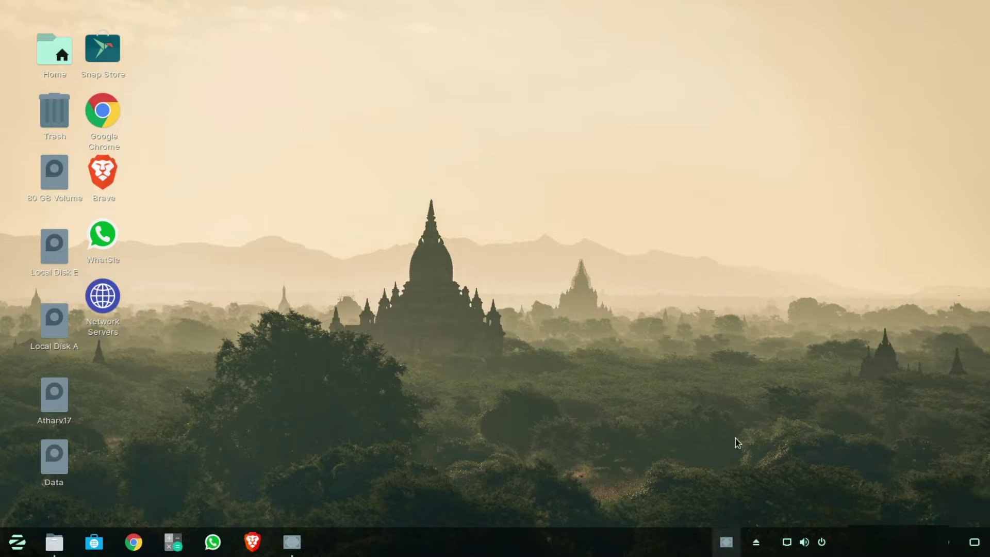
click(740, 401)
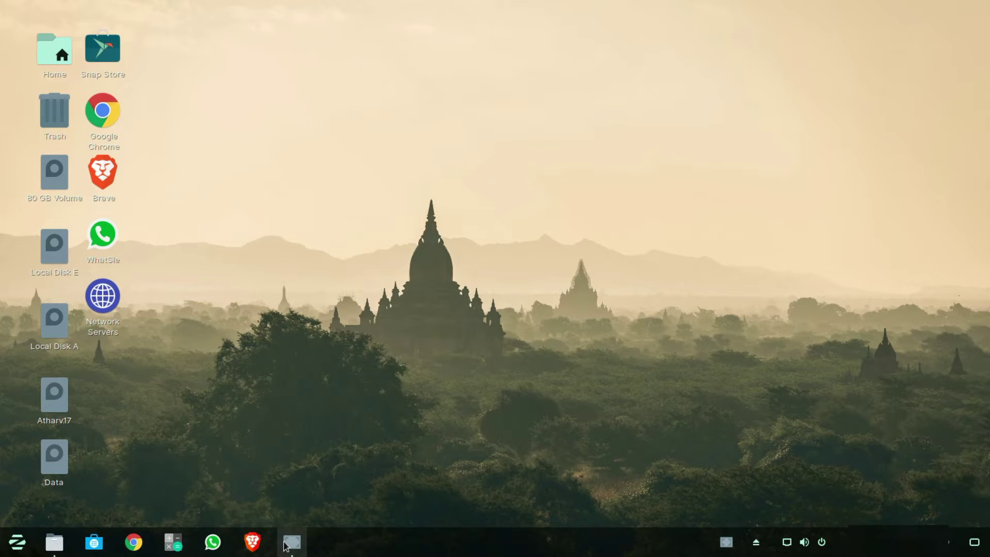
mouse_move(286, 545)
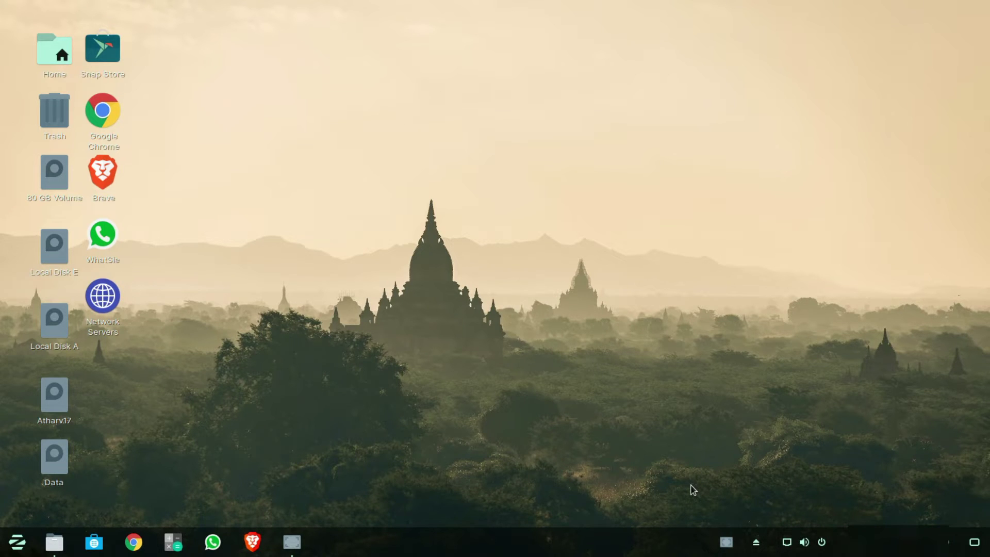
Step: View the system quick settings, expand the Mobile Devices options, and dismiss them
click(815, 552)
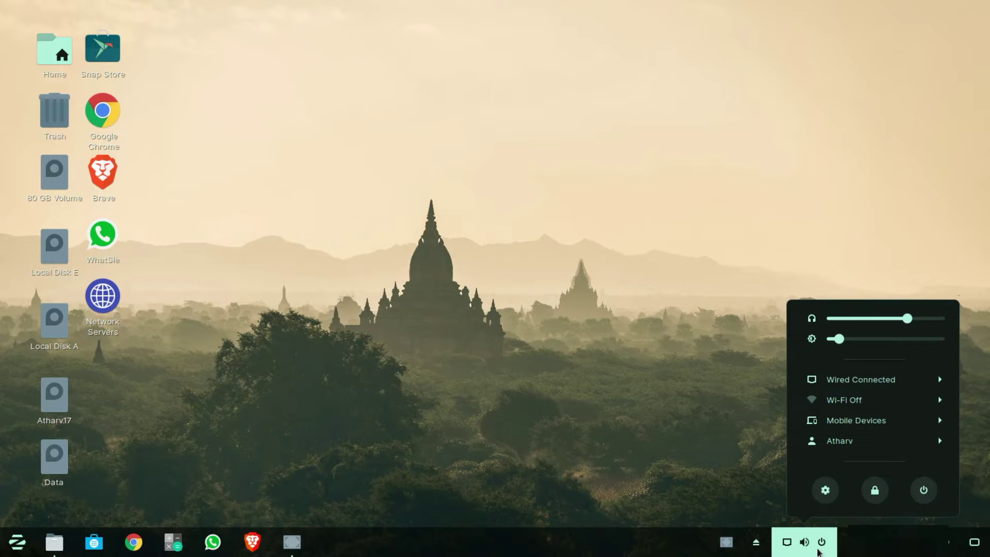
click(860, 422)
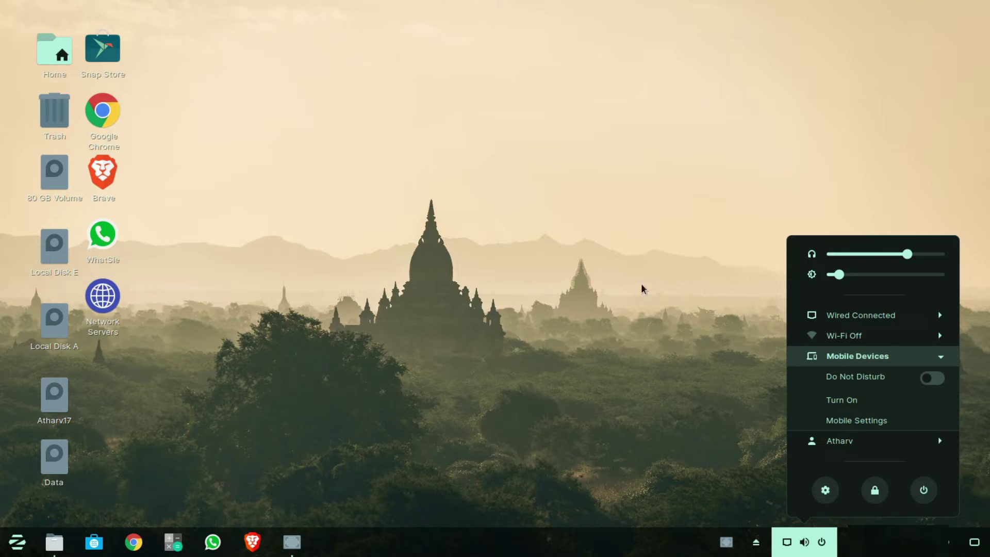
click(704, 317)
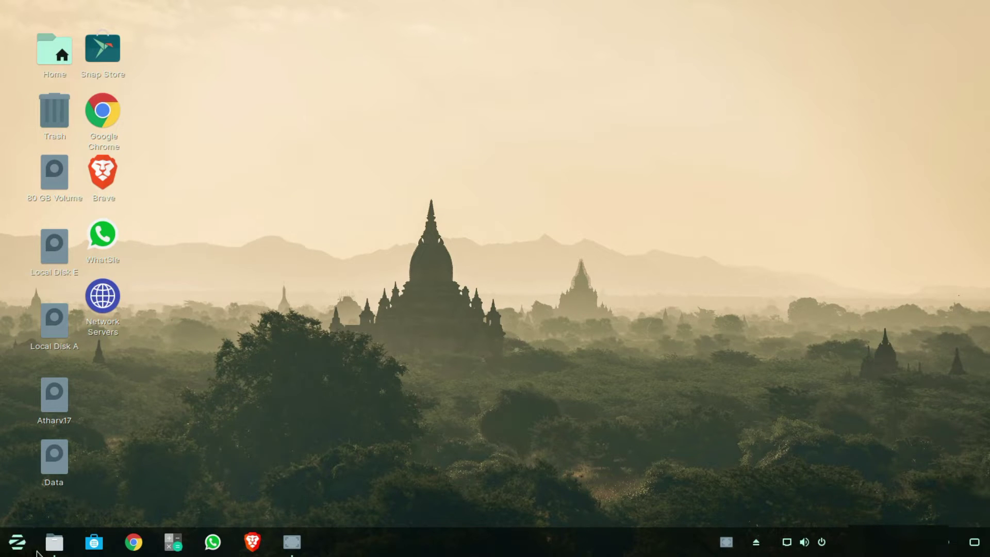
Step: Look through the installed applications in the Other category of the application launcher and return to the category list
click(14, 551)
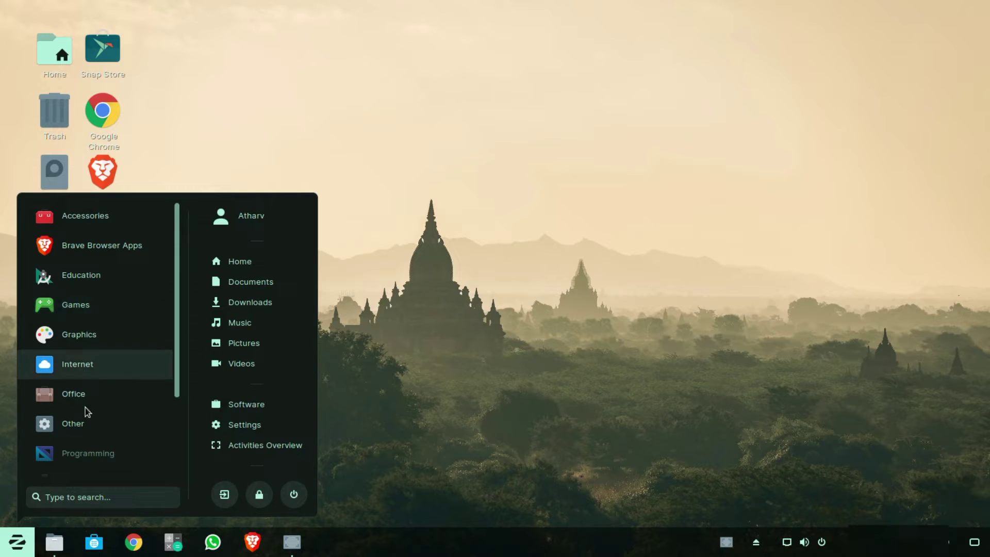
click(92, 423)
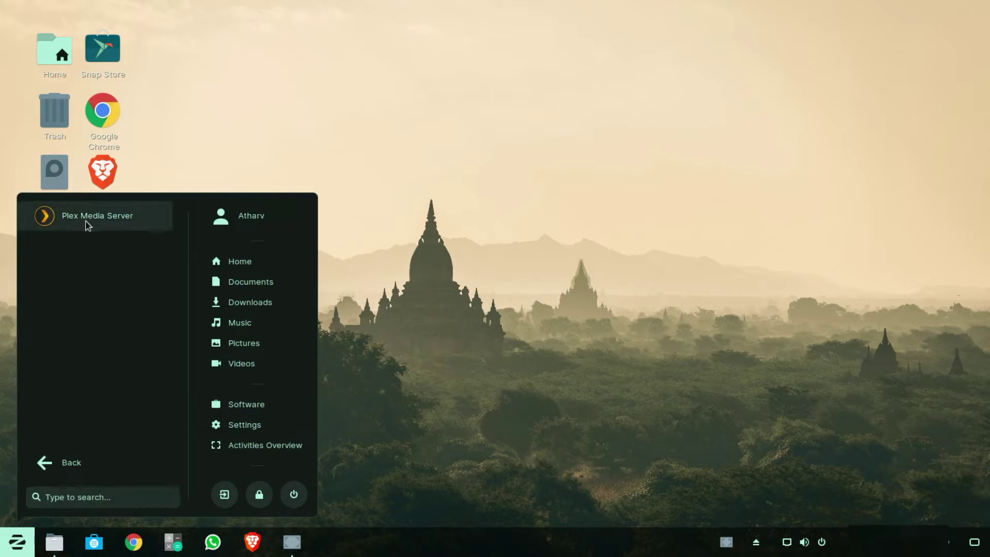
click(75, 462)
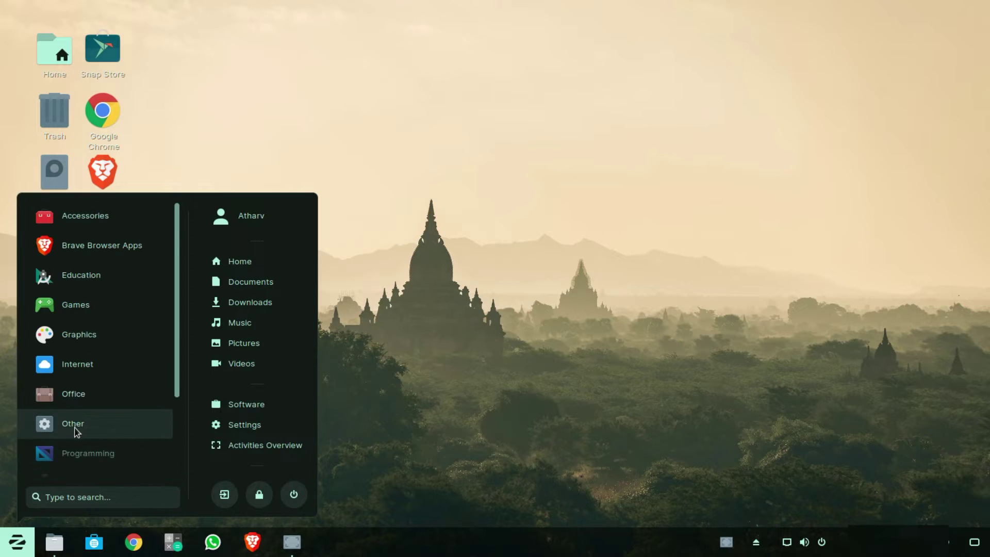
Step: Look through the System Tools category, switch to Power Statistics to view its processor information, and close it
scroll(76, 436, down, 3)
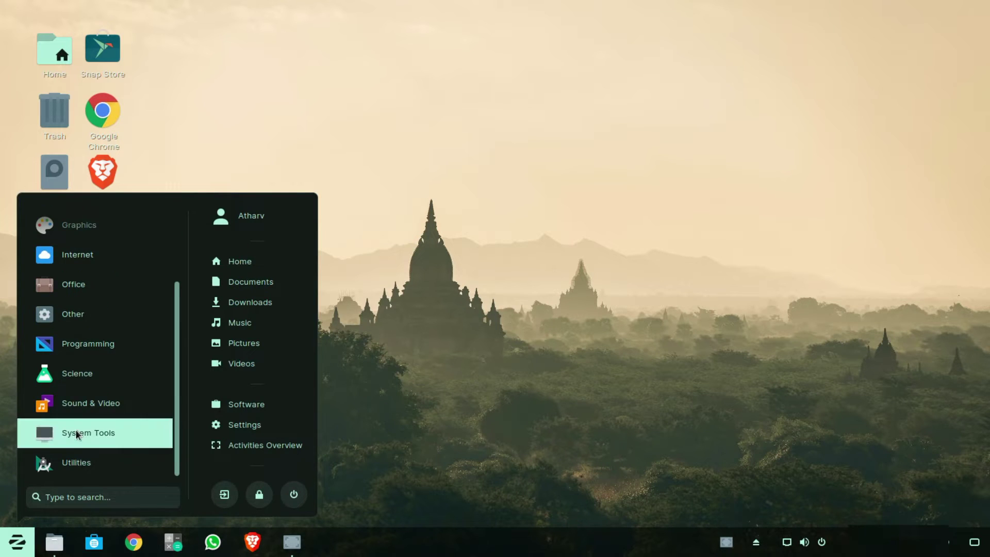
click(76, 434)
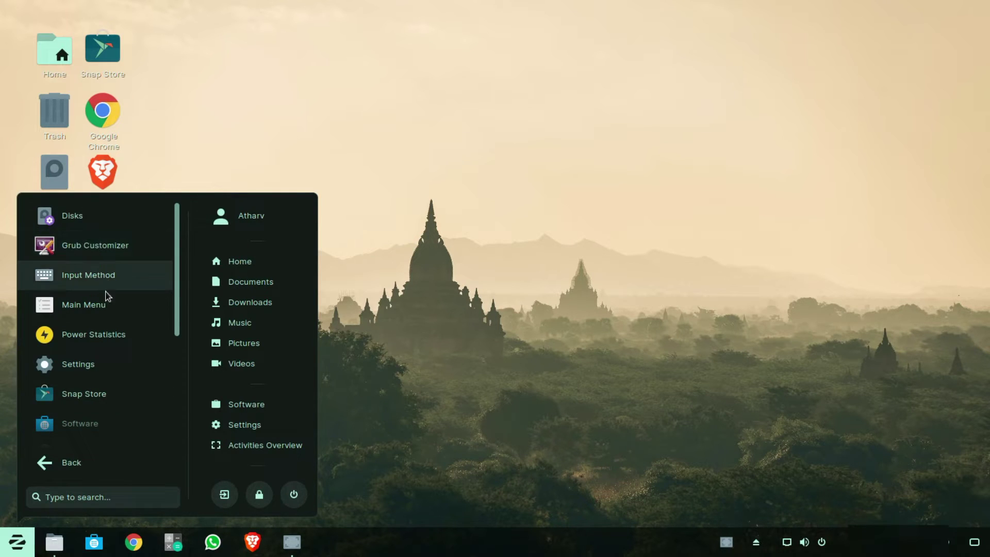
click(114, 335)
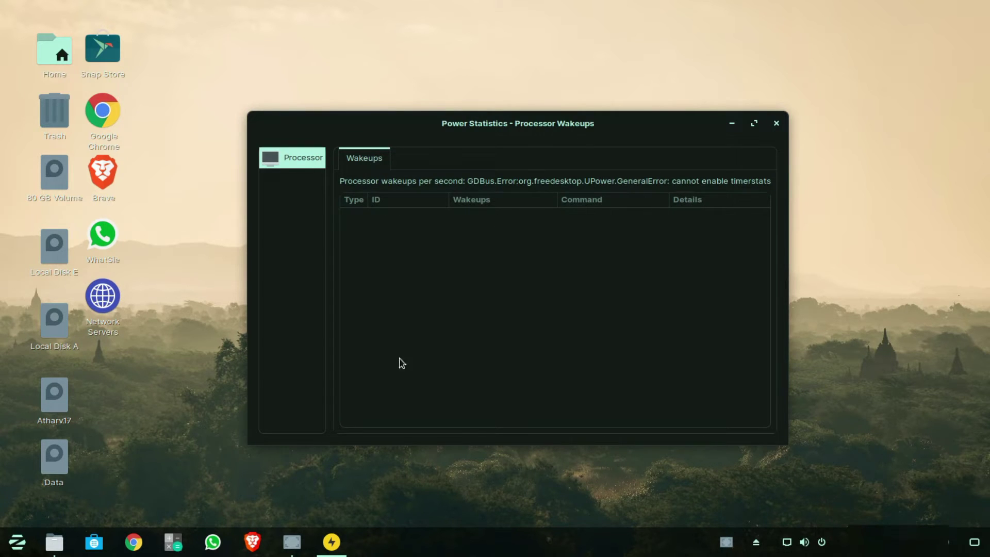
click(775, 124)
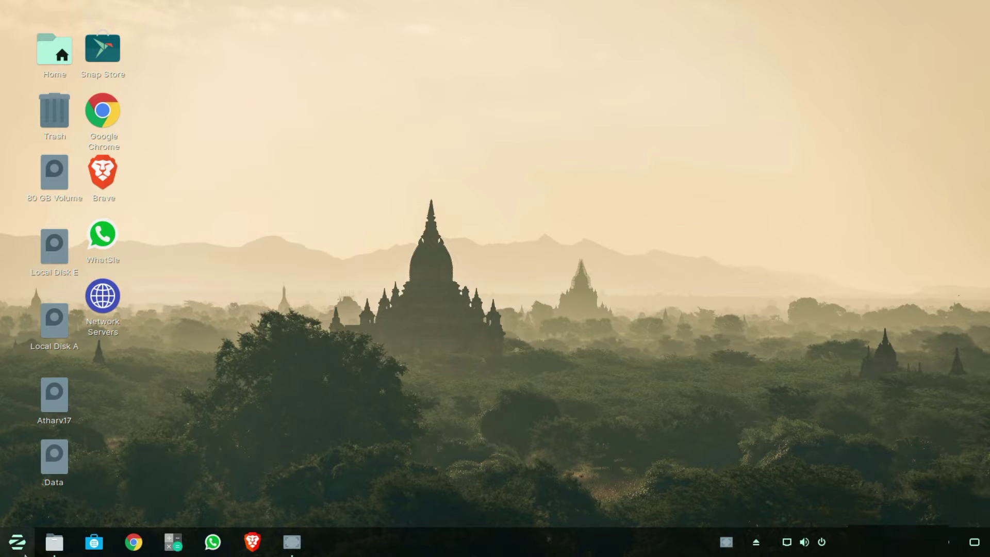
click(24, 554)
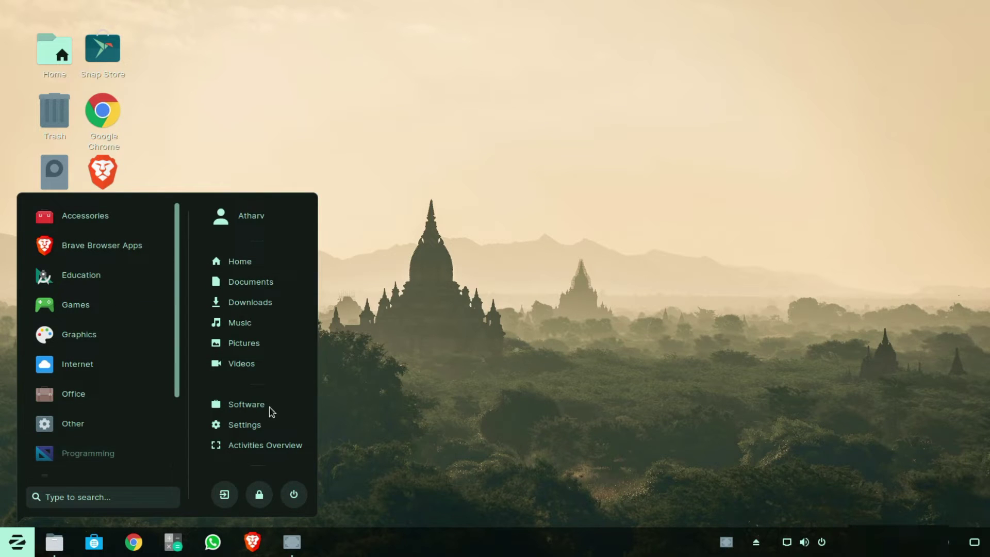
click(447, 400)
Step: Switch to the desktop background settings and open Zorin Appearance from there
right_click(439, 281)
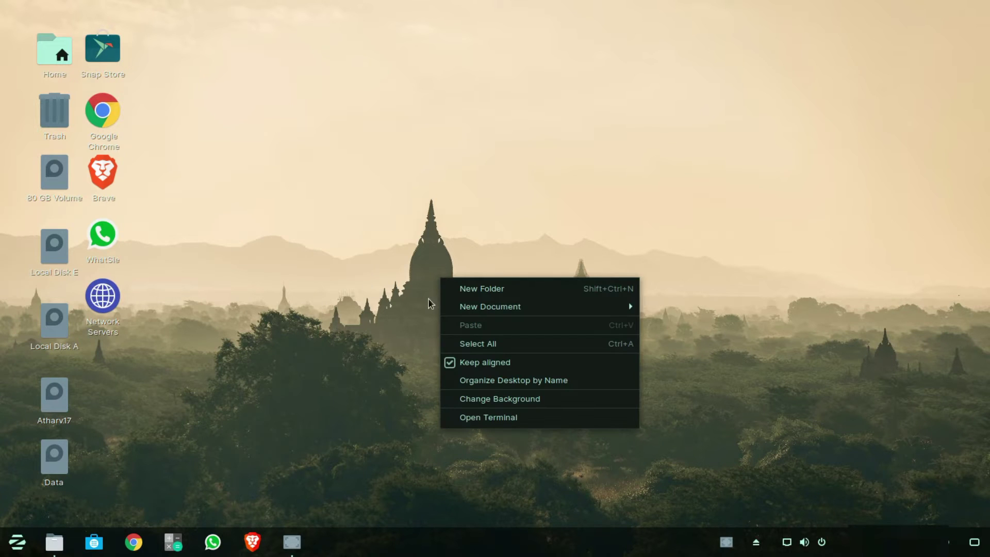
click(479, 399)
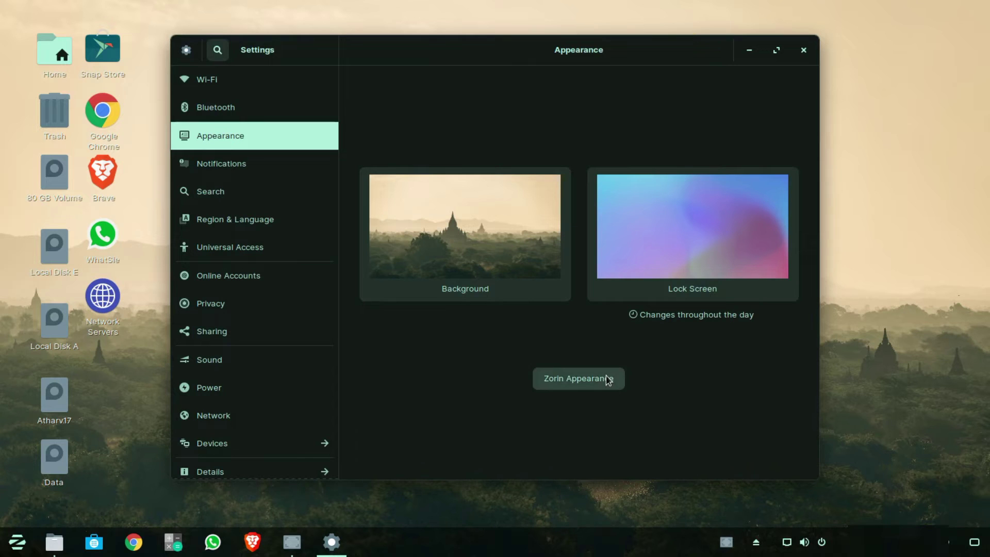
click(608, 379)
click(605, 375)
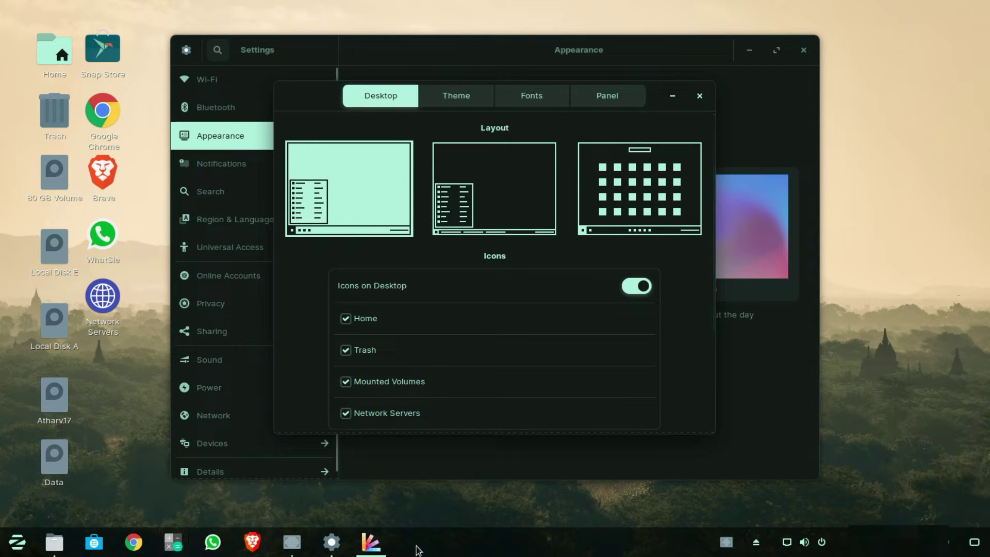
Step: Try the labelled-window taskbar layout and the centred-taskbar layout, restore the first desktop layout, and view the desktop icon options
click(488, 194)
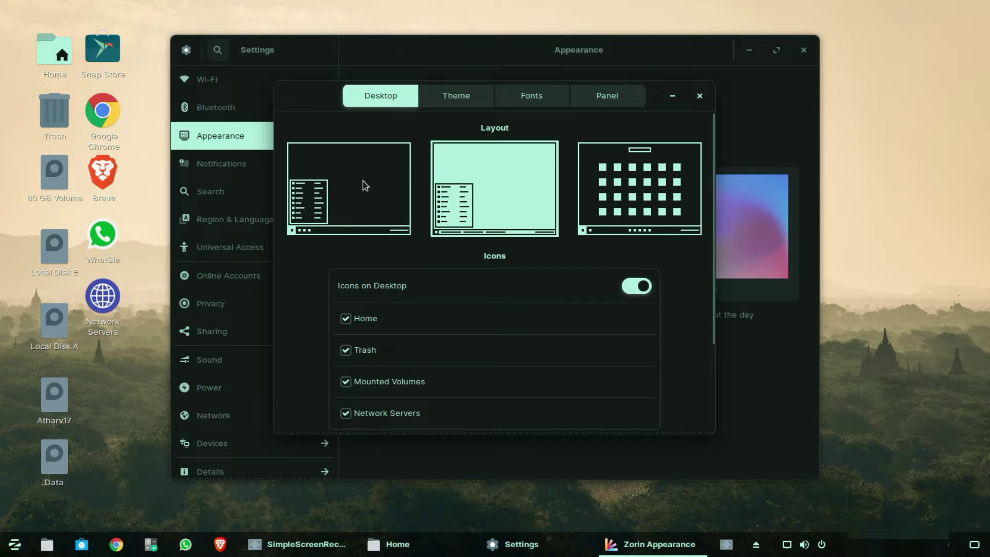
click(617, 189)
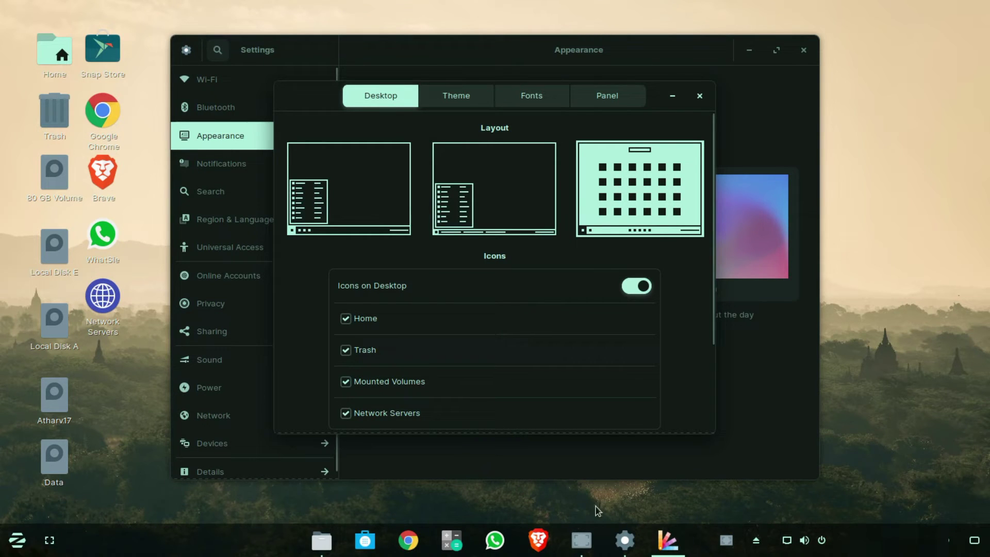
click(345, 209)
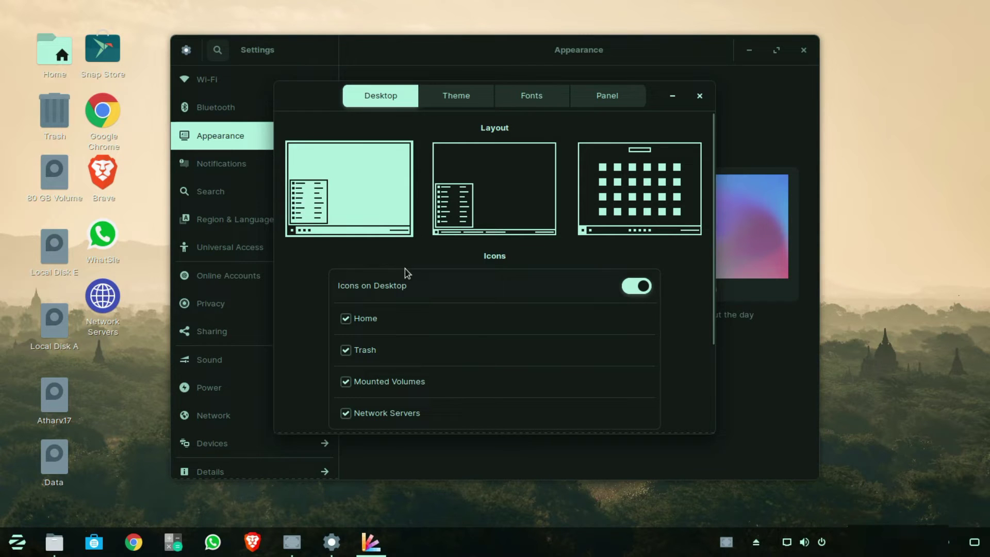
scroll(454, 322, down, 3)
scroll(475, 348, up, 1)
scroll(475, 348, up, 2)
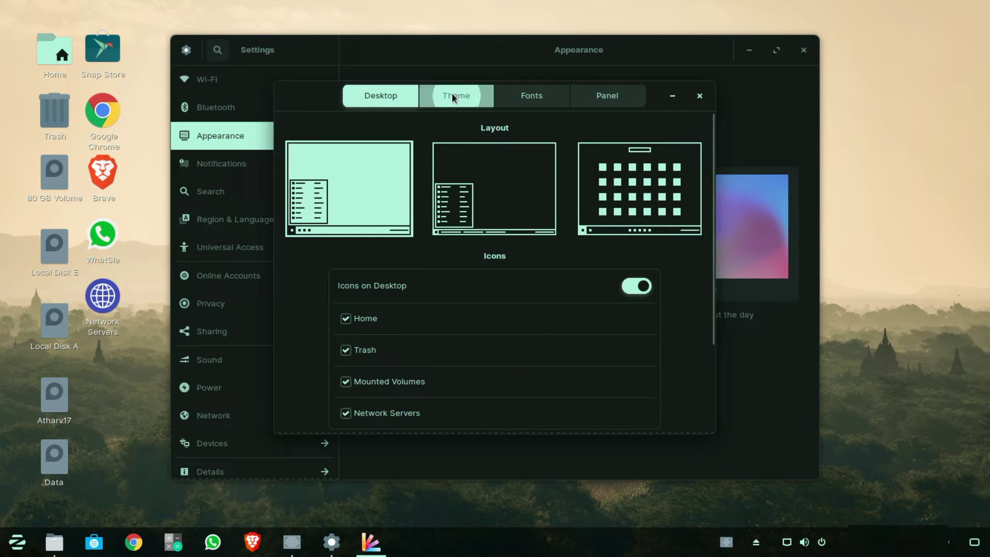
Step: Try the red accent color in the theme settings and restore the green accent
click(453, 97)
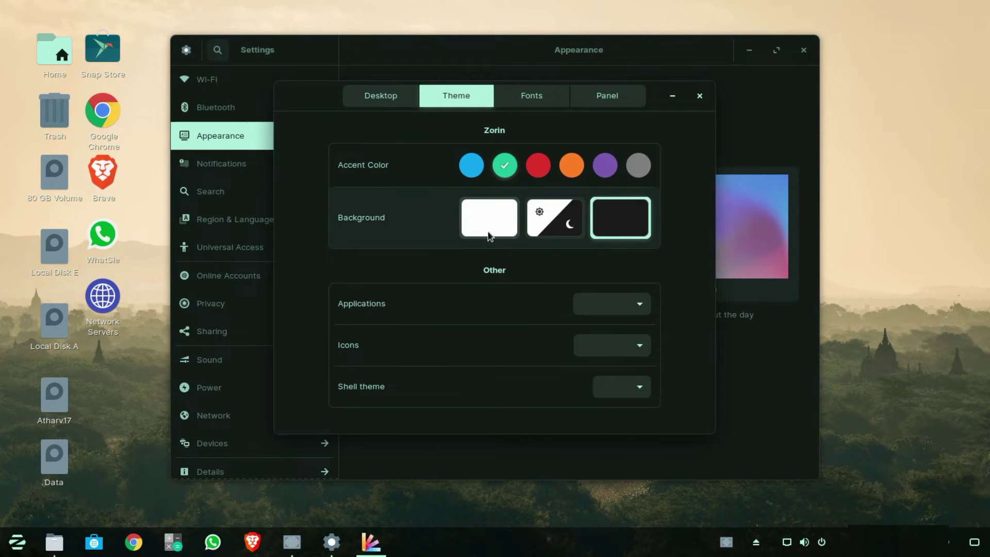
click(541, 170)
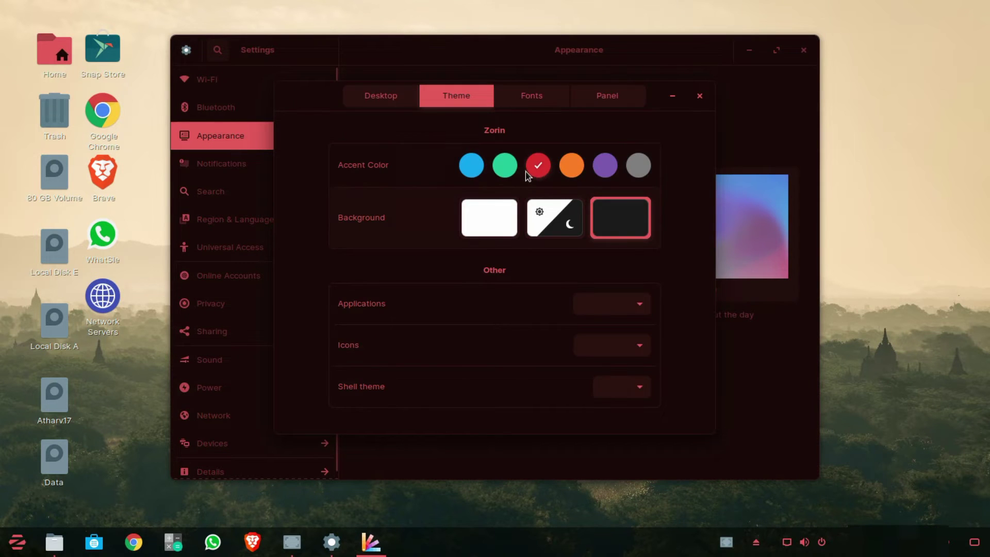
click(498, 170)
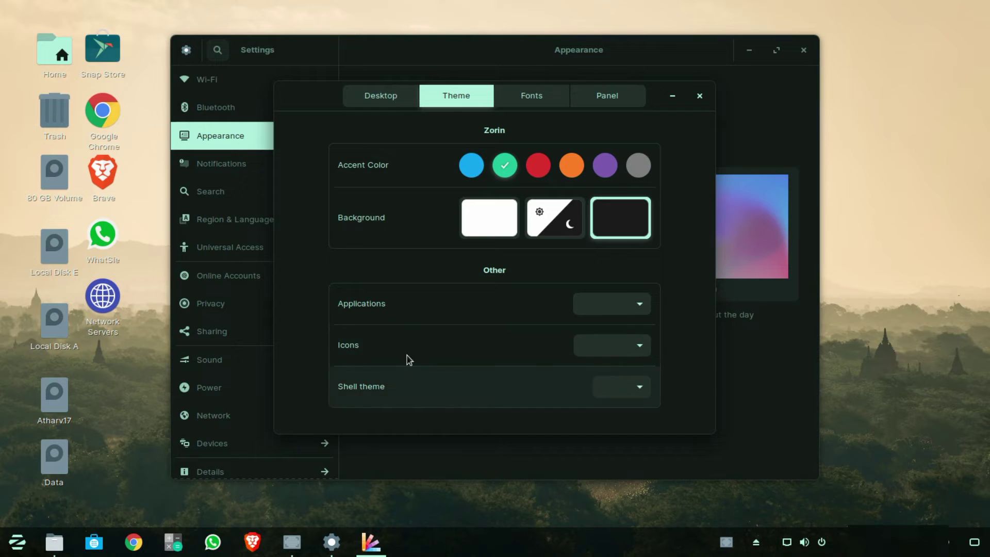
Step: Look through the font settings and the panel's general, autohide, clock, taskbar and menu options
click(519, 91)
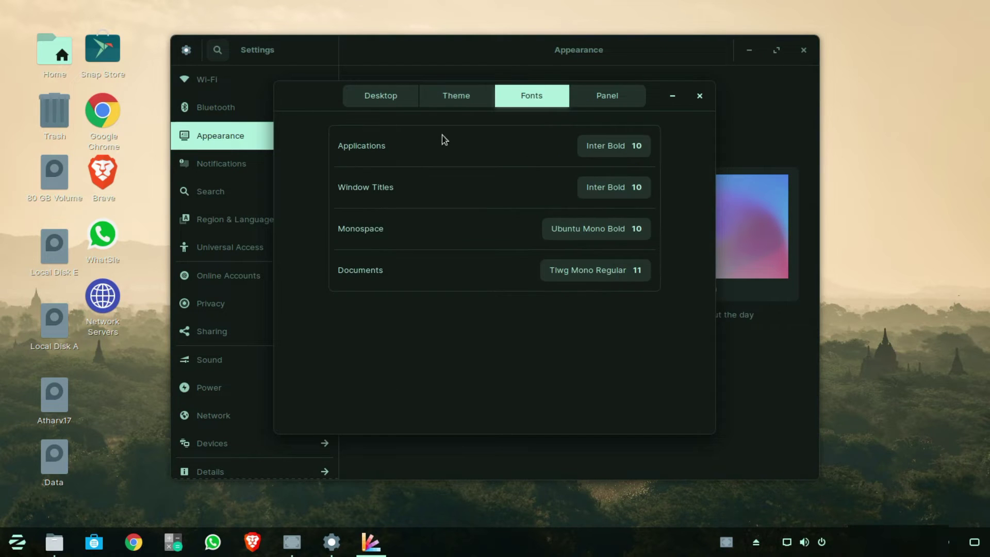
click(619, 90)
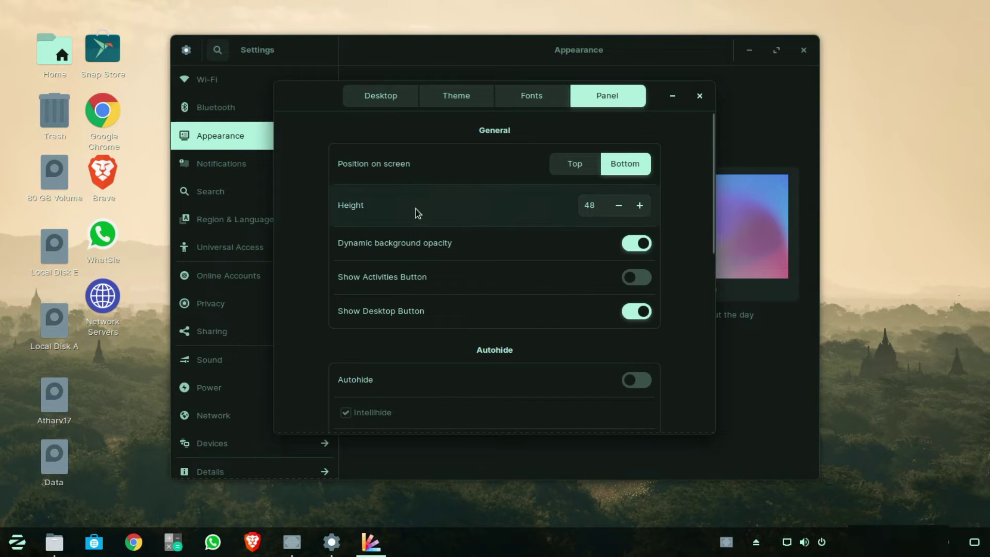
scroll(443, 227, down, 3)
scroll(464, 270, down, 12)
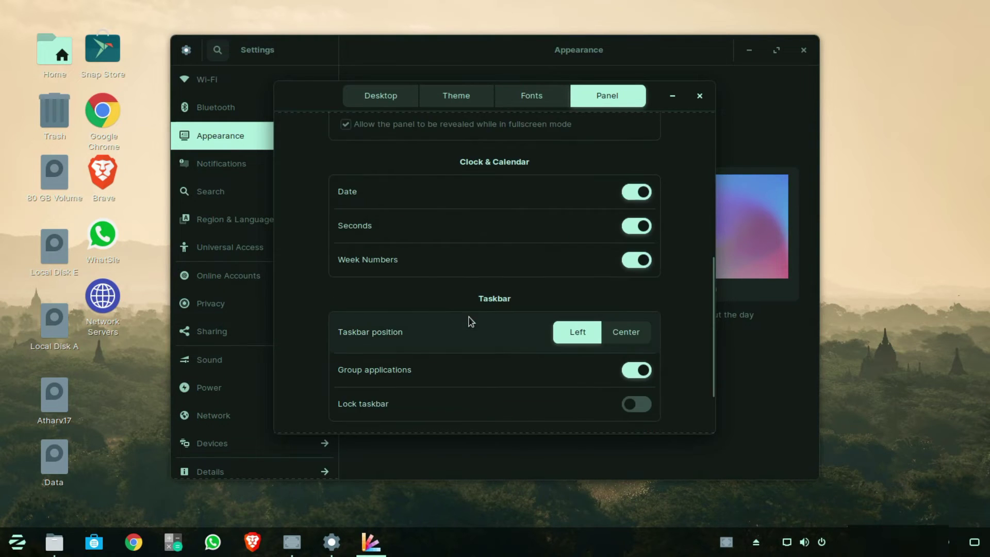
scroll(500, 305, up, 10)
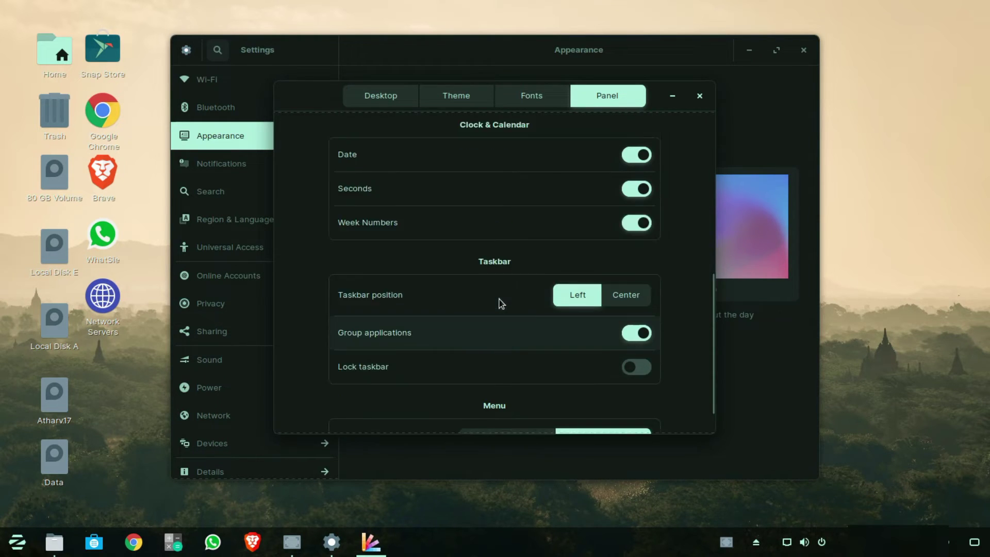
scroll(500, 303, up, 5)
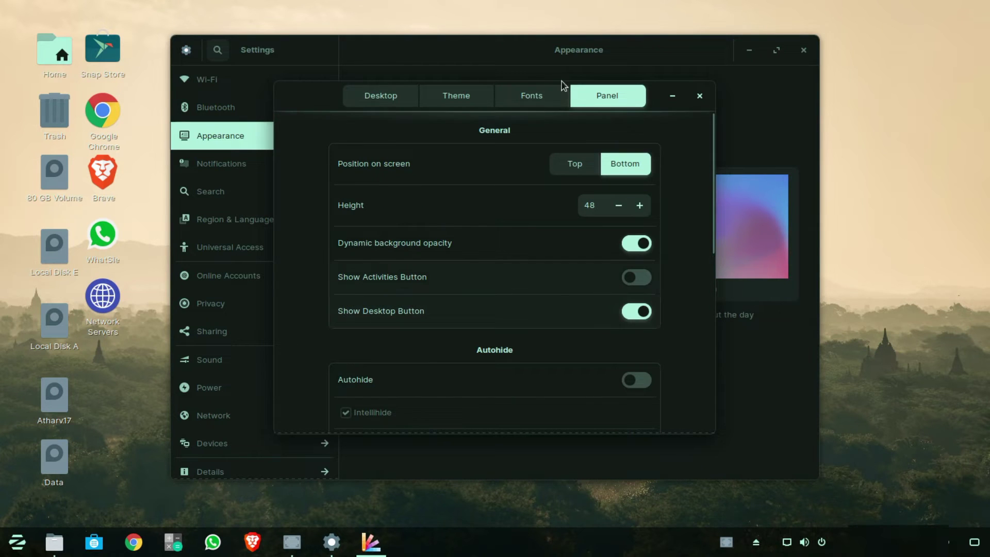
Step: Hide the Network Servers icon from the desktop in the Zorin Appearance desktop icon options
click(395, 101)
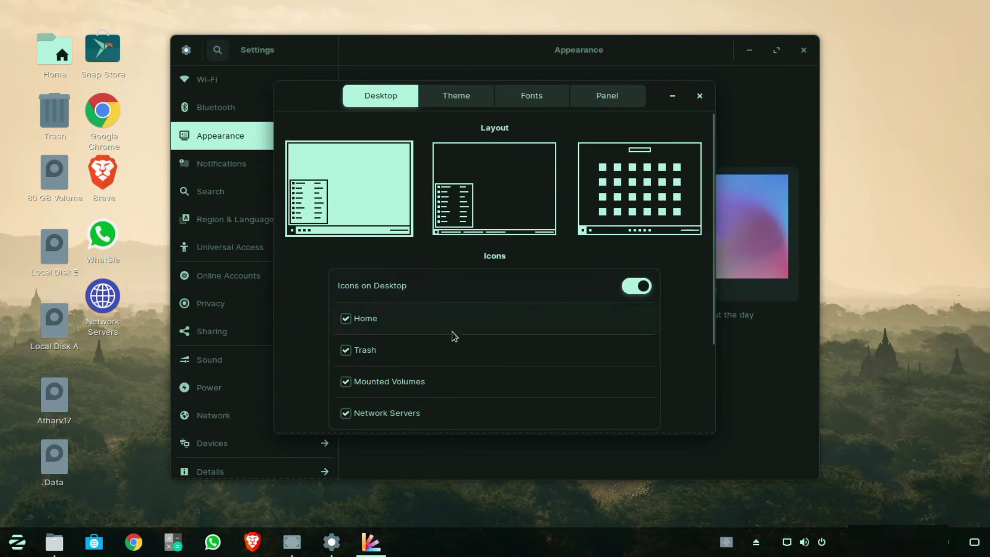
scroll(459, 346, down, 3)
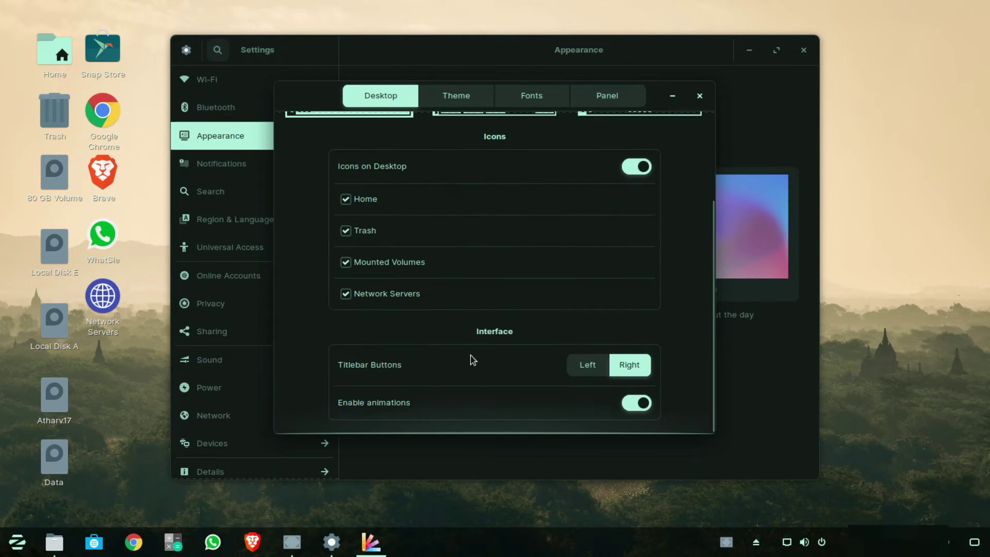
click(345, 296)
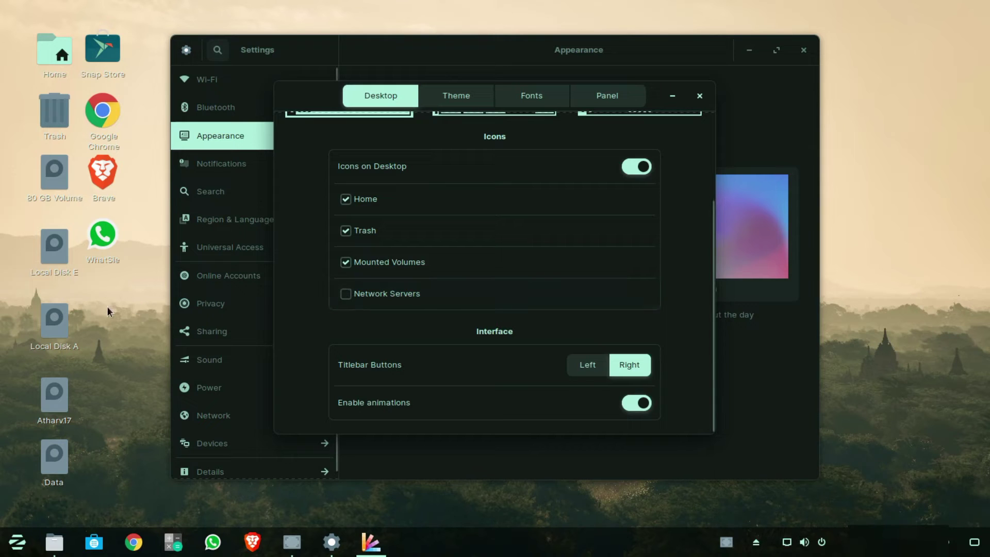
Step: Try hiding the Mounted Volumes, Trash and Home desktop icons one at a time, re-enabling each
scroll(436, 299, up, 1)
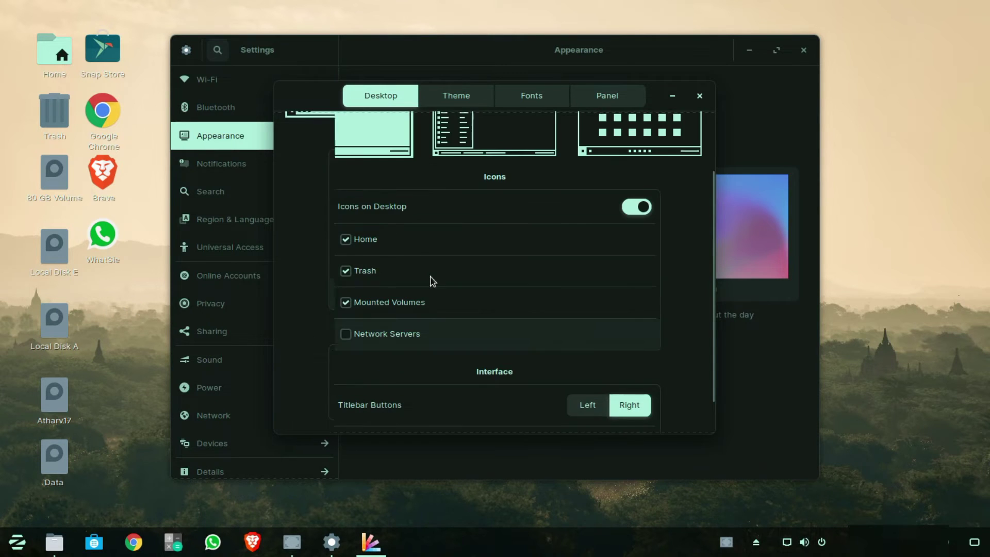
click(345, 302)
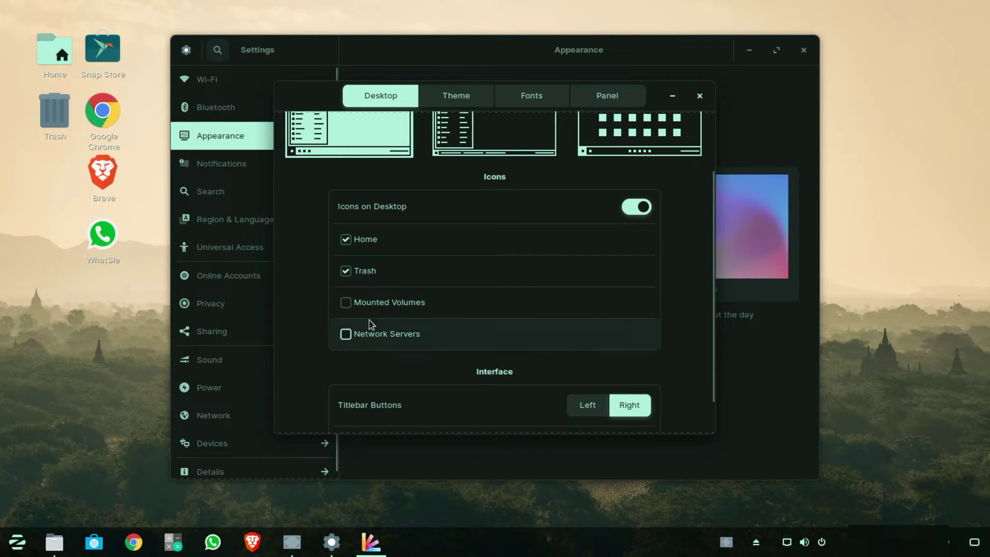
click(345, 302)
click(346, 272)
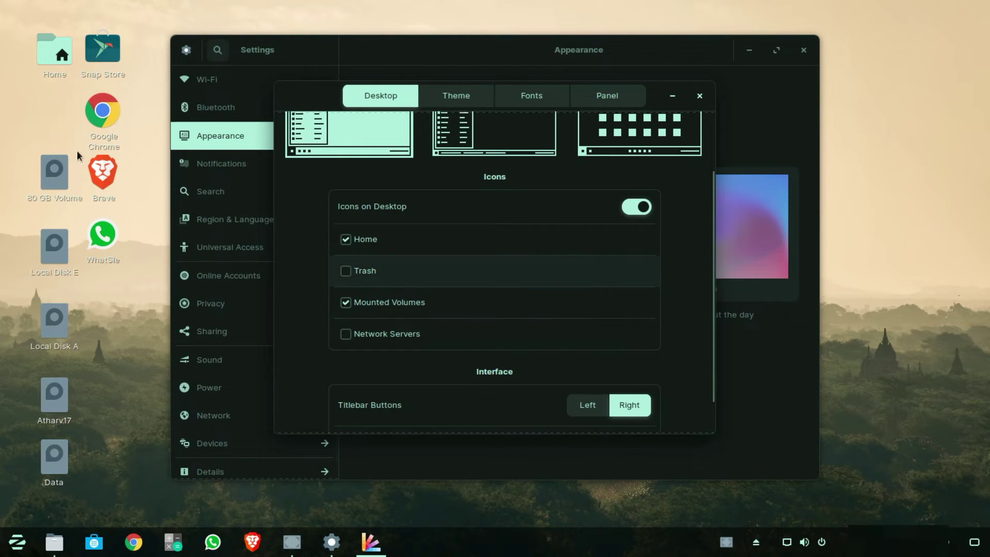
click(345, 271)
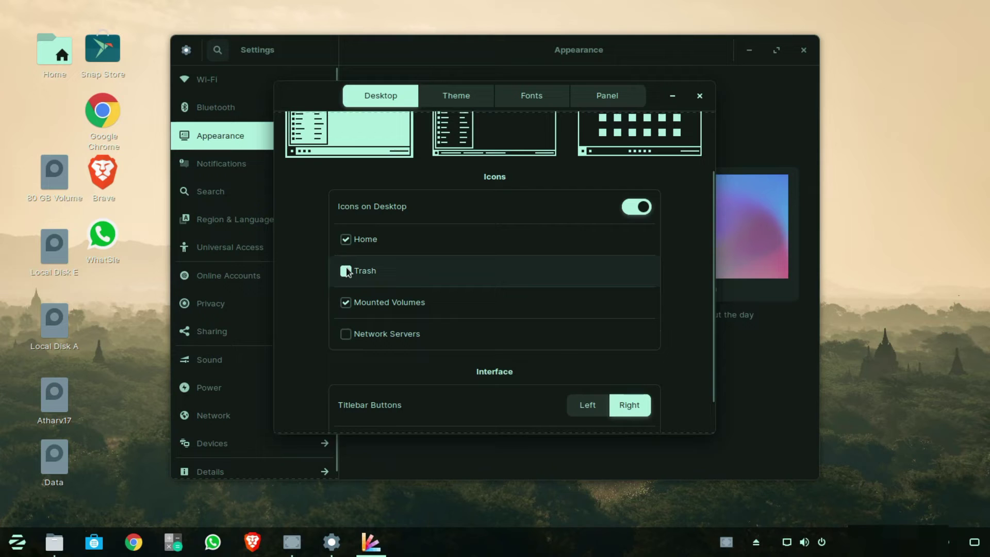
click(345, 239)
click(346, 239)
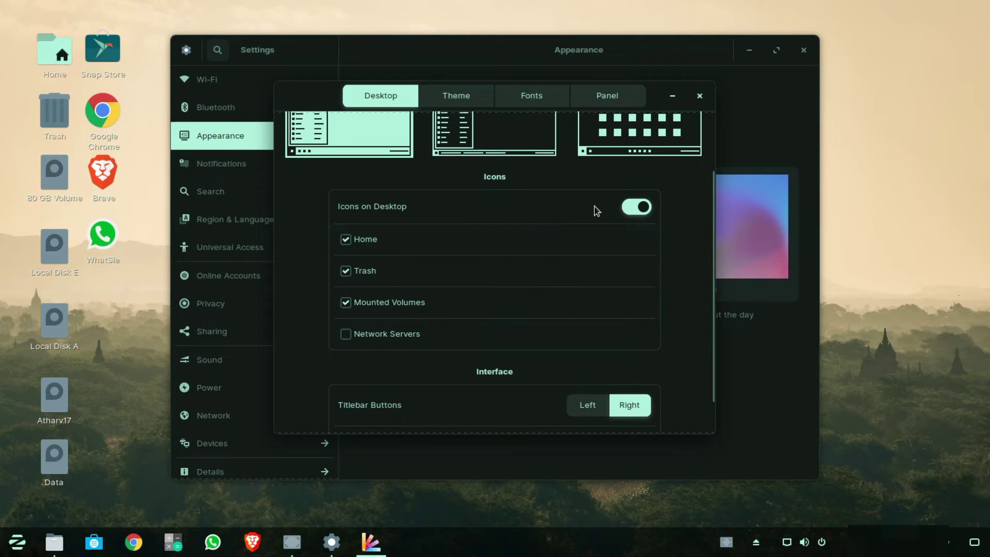
scroll(536, 323, down, 1)
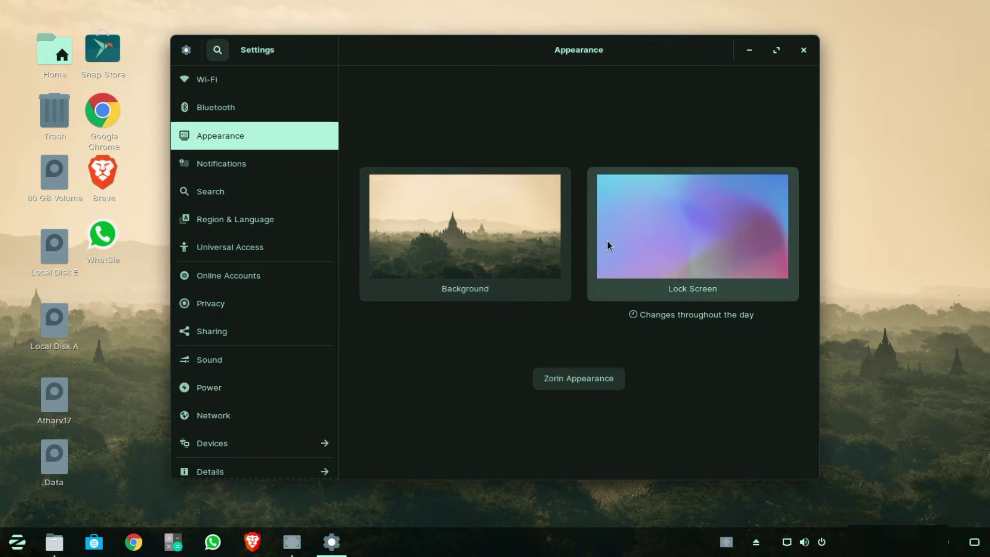
Step: Set the dark green palm leaves wallpaper as the desktop background
click(446, 214)
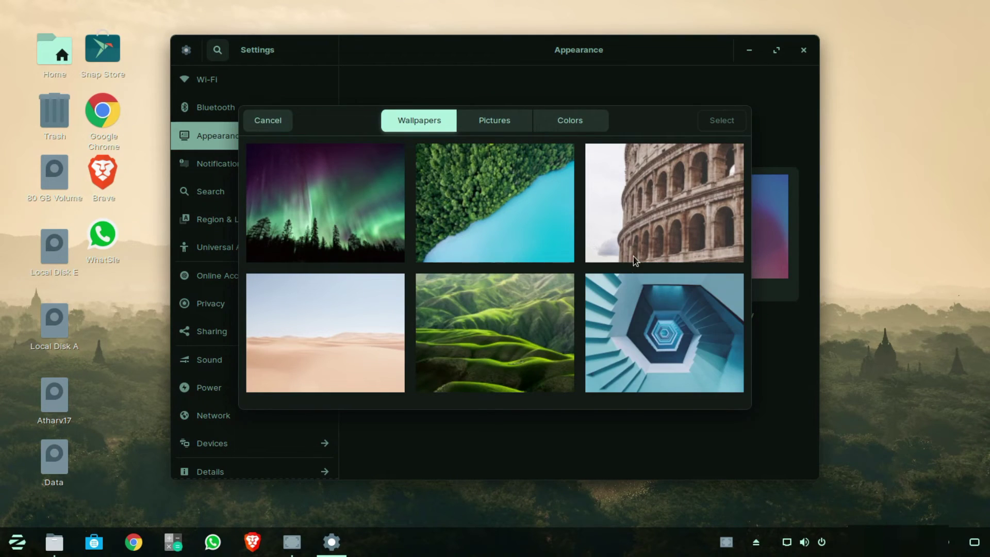
scroll(671, 219, down, 1)
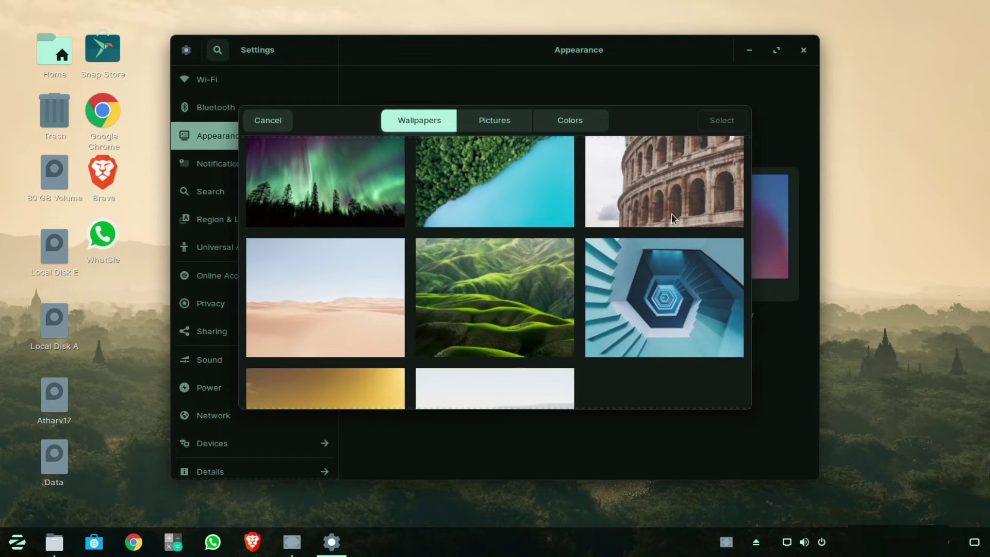
scroll(670, 240, down, 2)
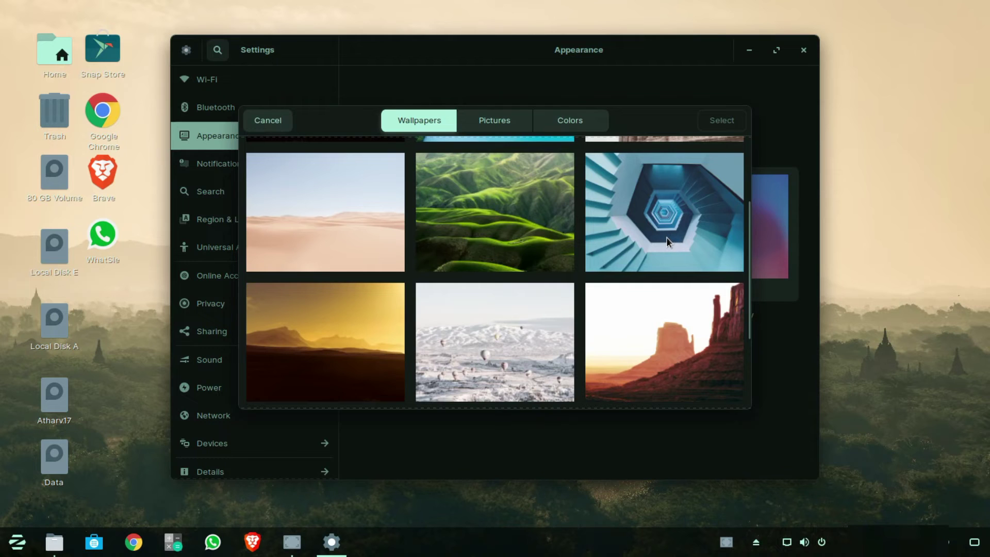
scroll(665, 240, down, 3)
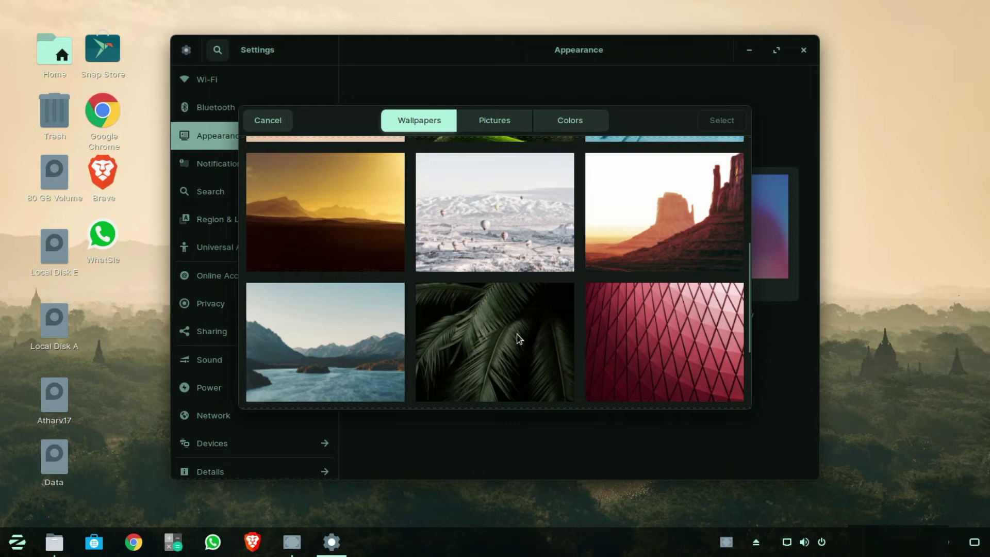
click(476, 321)
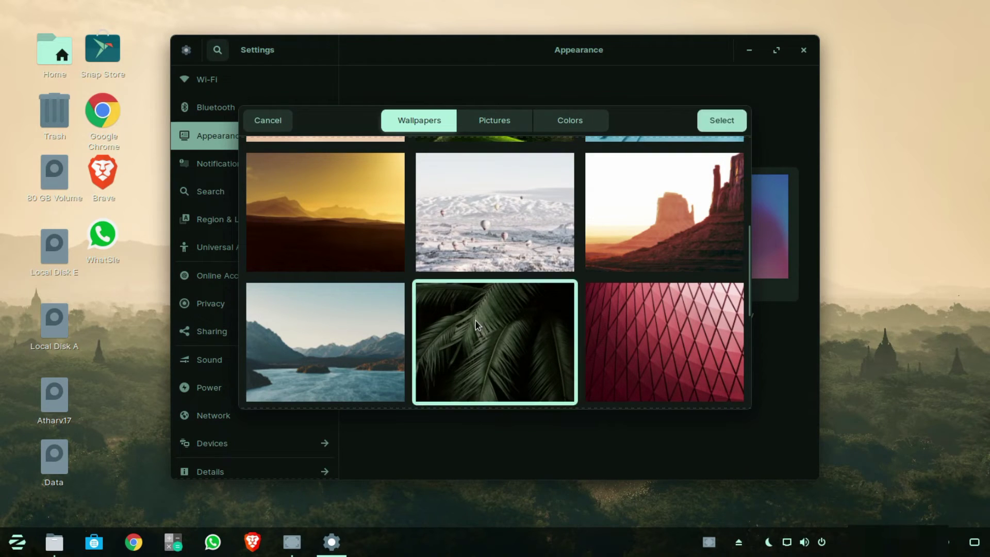
click(714, 121)
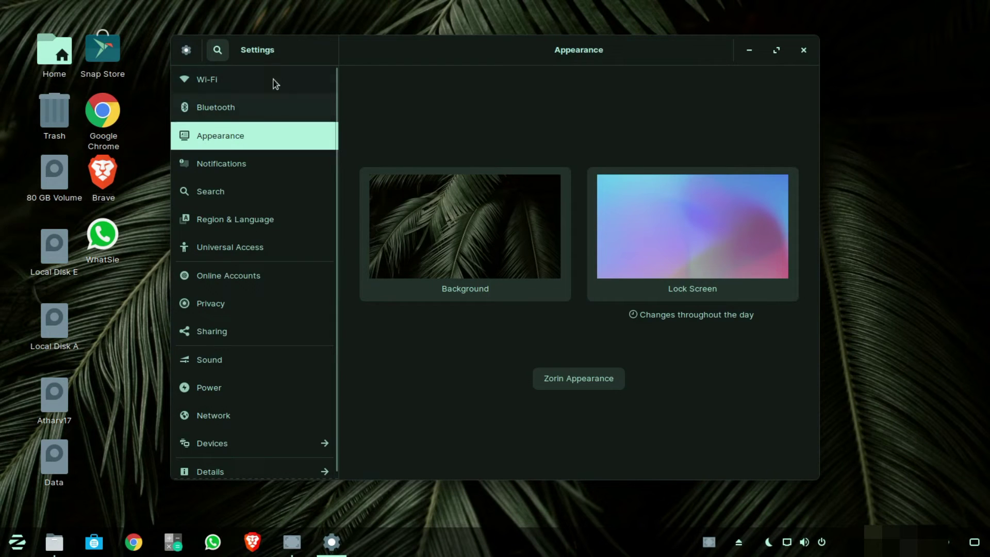
Step: Look at the Displays and Mouse & Touchpad device settings and return to the main settings list
scroll(266, 187, down, 1)
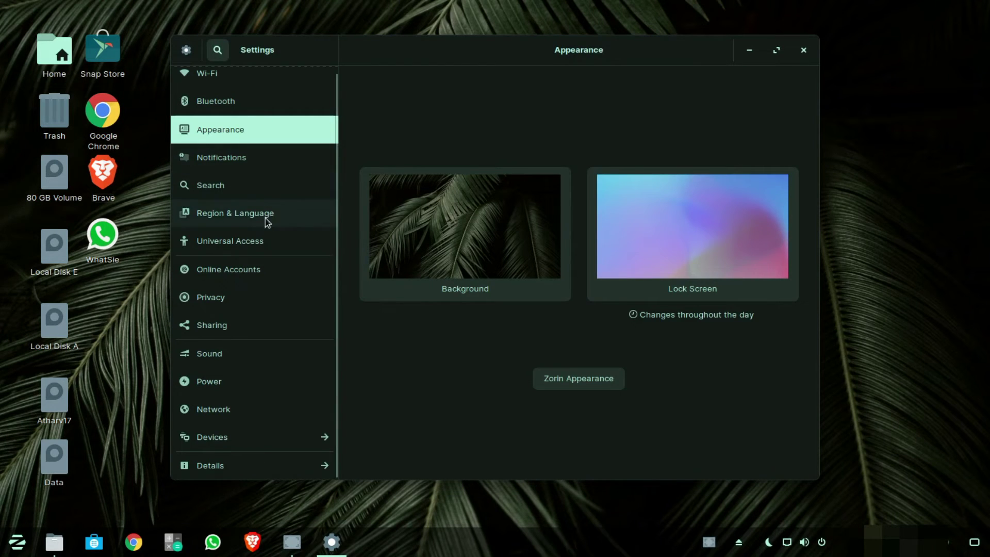
click(243, 439)
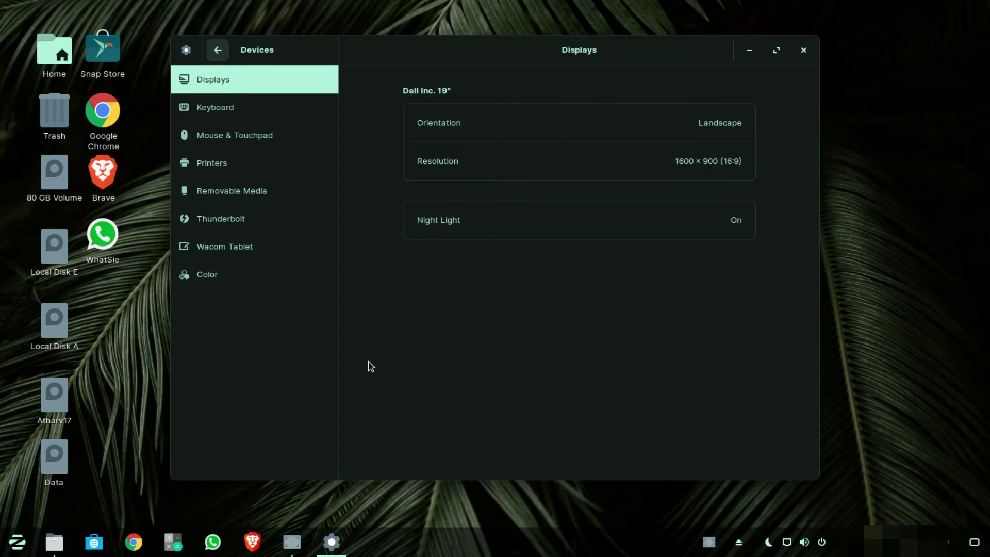
click(240, 135)
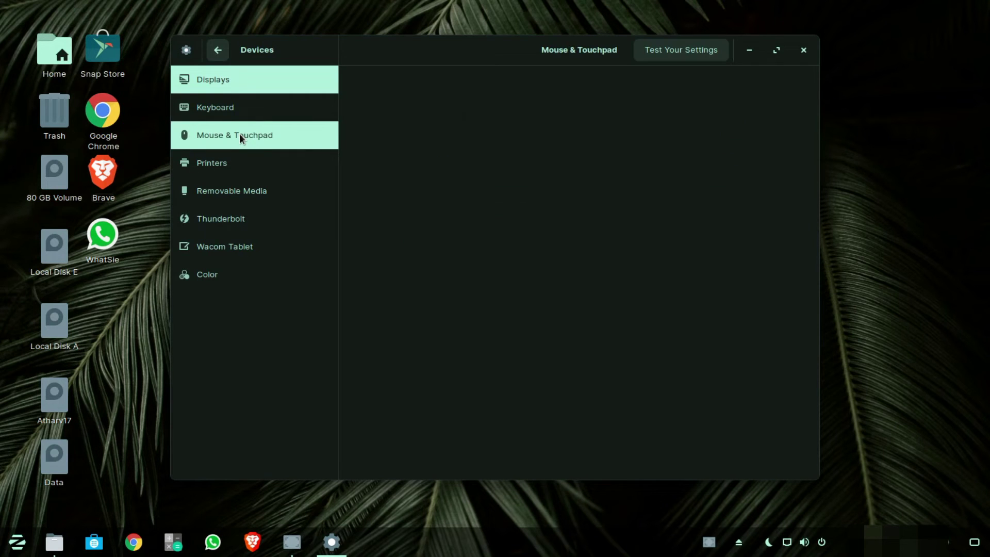
click(221, 51)
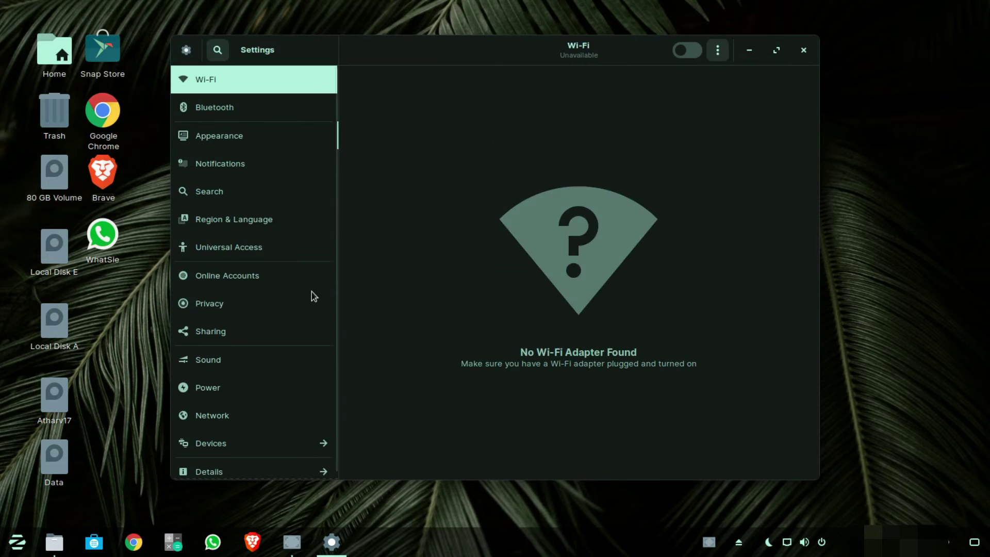
Step: View the Appearance and Power settings and close the Settings window
scroll(213, 214, down, 1)
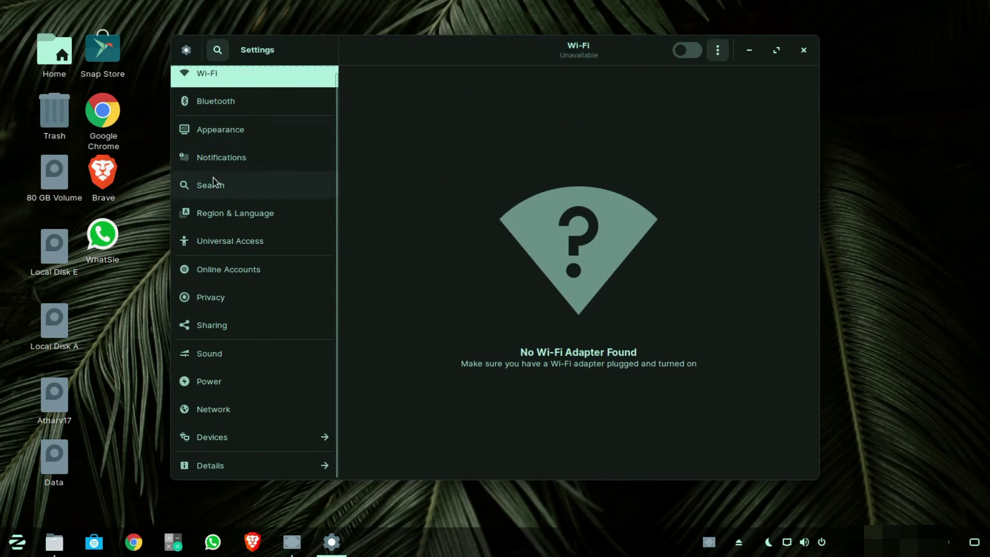
click(227, 138)
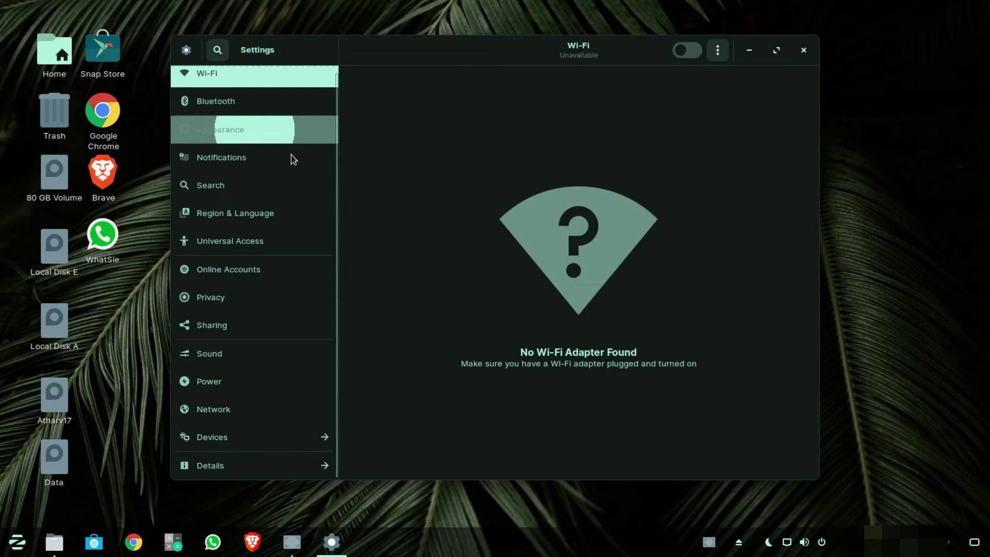
click(247, 141)
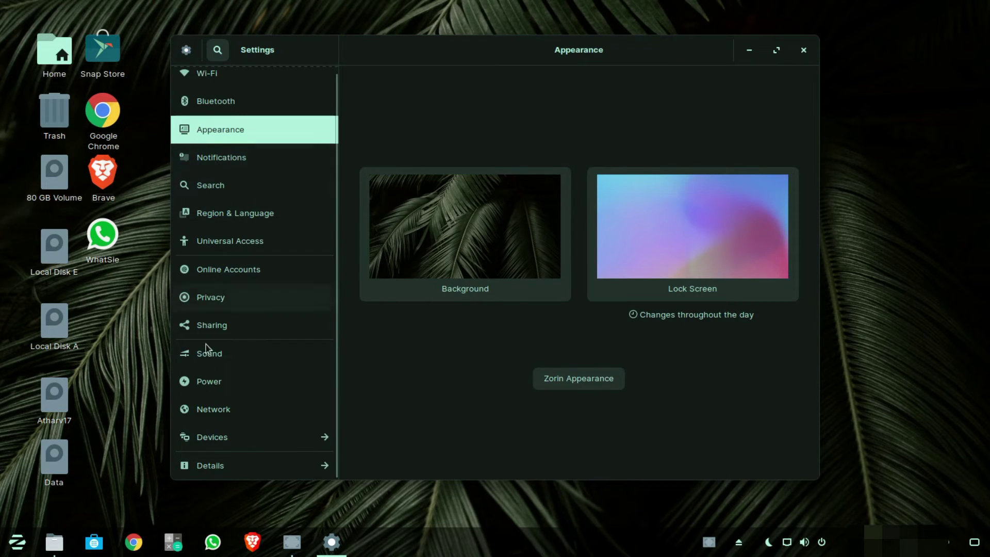
click(215, 387)
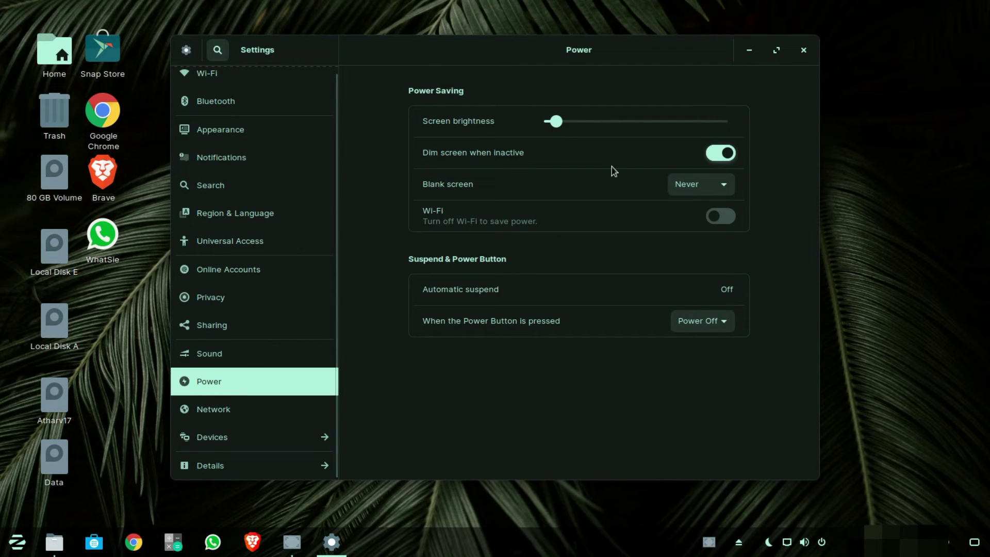
click(807, 56)
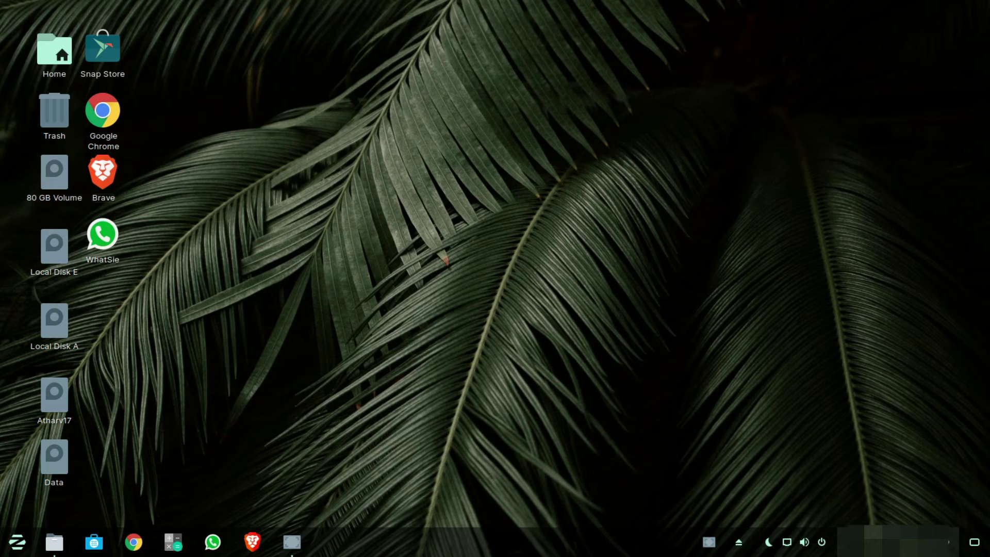
Step: Clear all notifications in the calendar and notification pop-up and close it
click(902, 542)
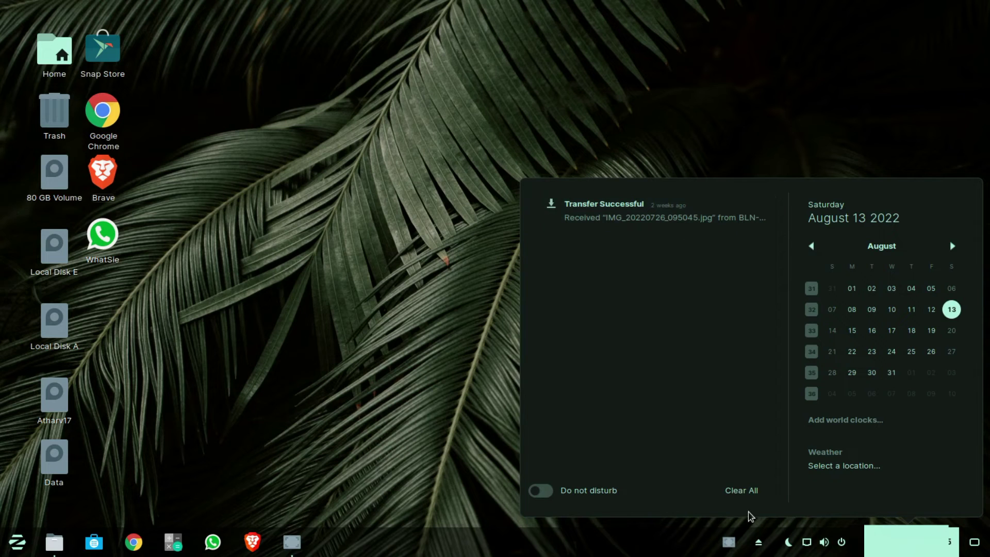
click(745, 491)
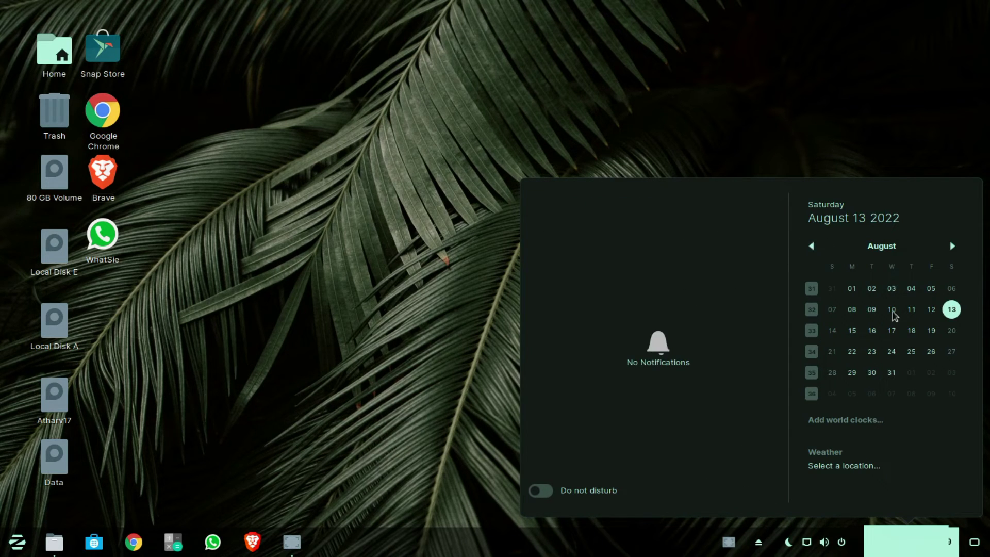
click(433, 236)
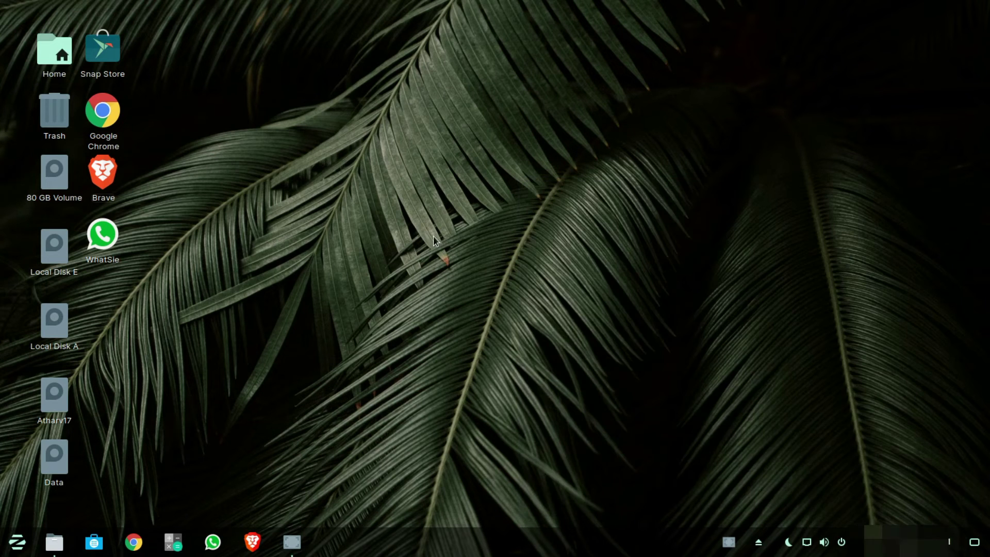
Step: View the system menu with its network, Night Light and user account entries, and close it
click(788, 544)
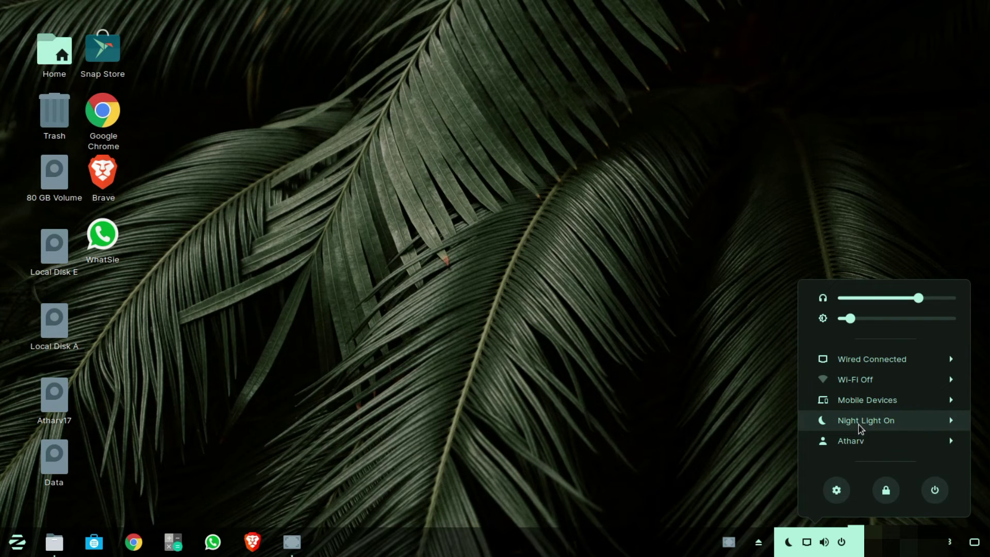
click(902, 442)
click(735, 384)
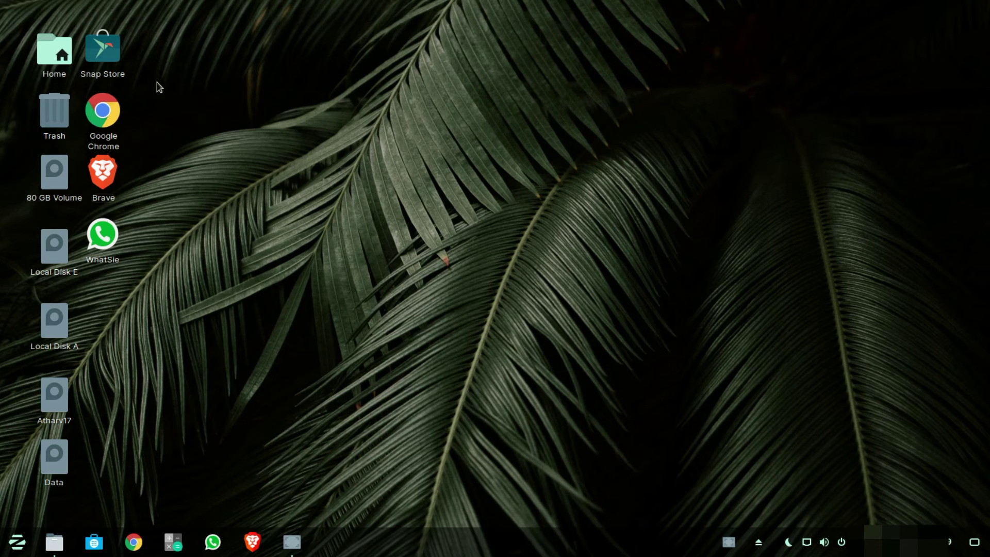
Step: Open the Snap Store from the desktop, view its Explore page with editor's picks and categories, and close it
click(107, 48)
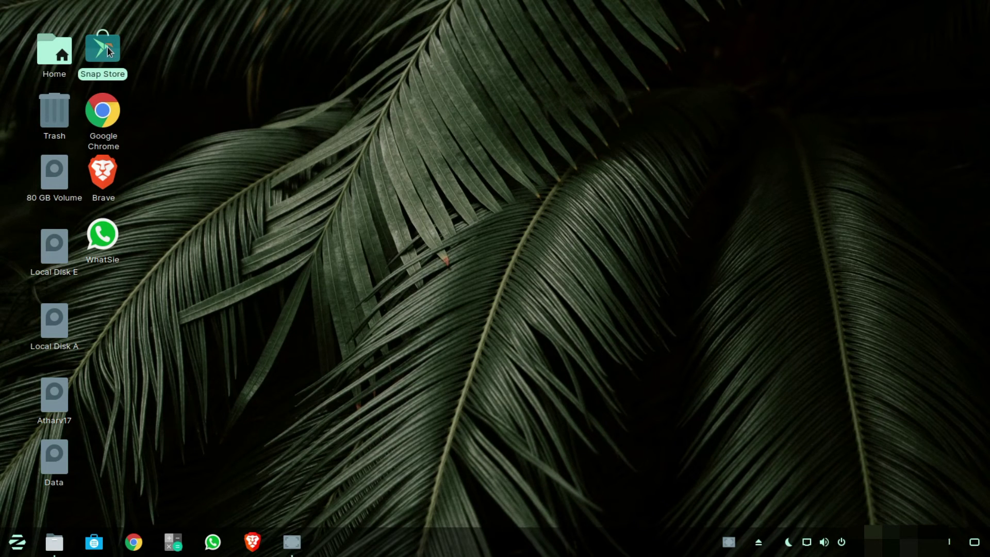
double_click(107, 48)
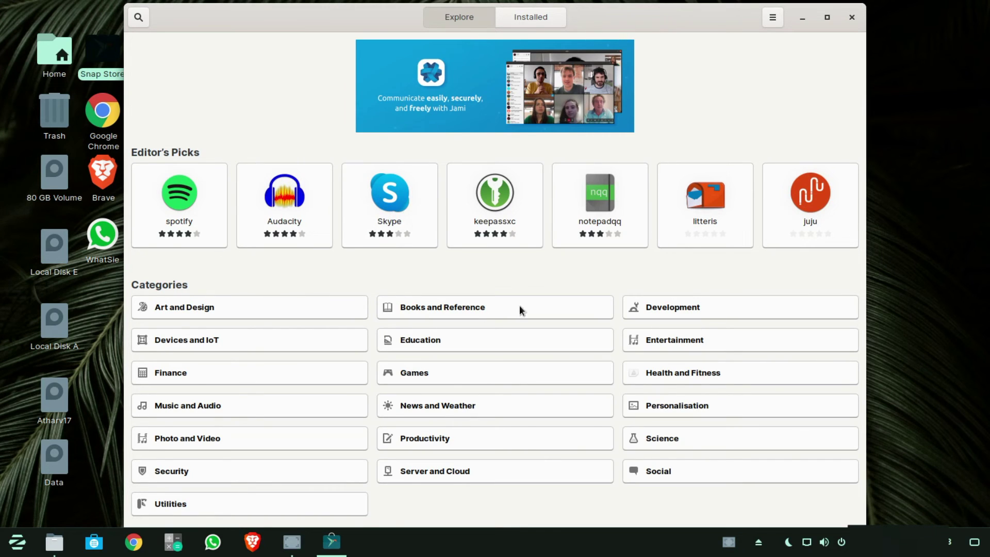
click(851, 17)
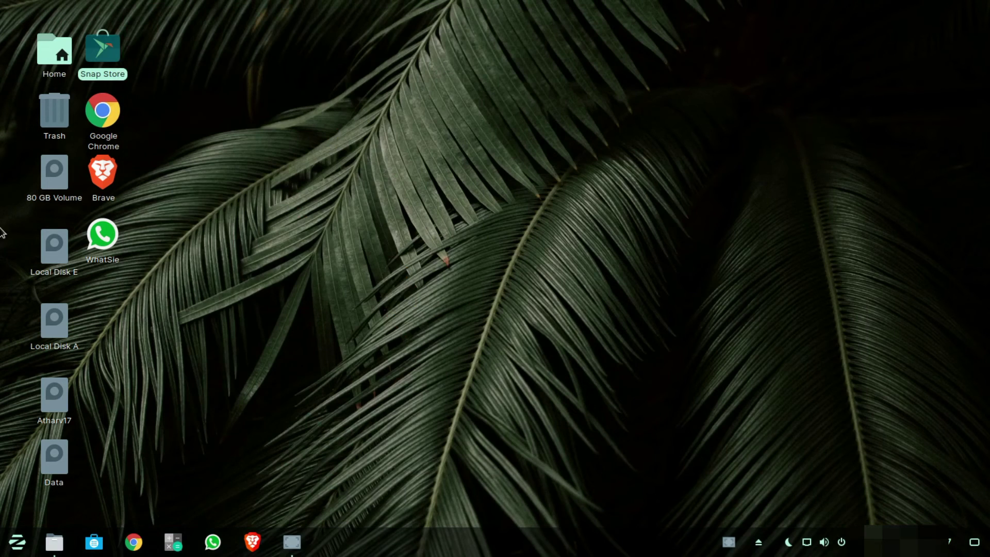
Step: Browse the installed graphics applications in the Zorin menu, from Blender through Simple Scan
click(13, 546)
click(89, 350)
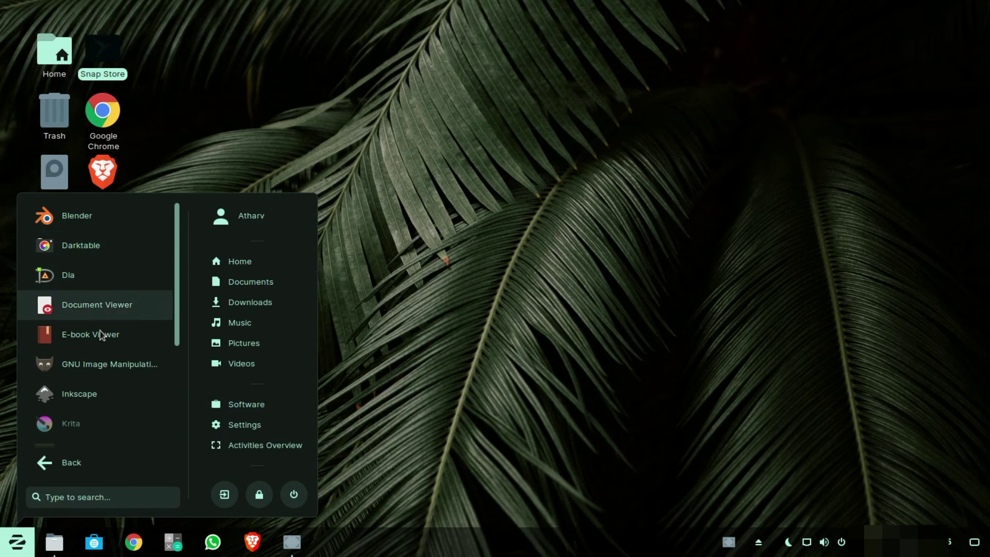
scroll(102, 374, down, 3)
scroll(100, 375, down, 2)
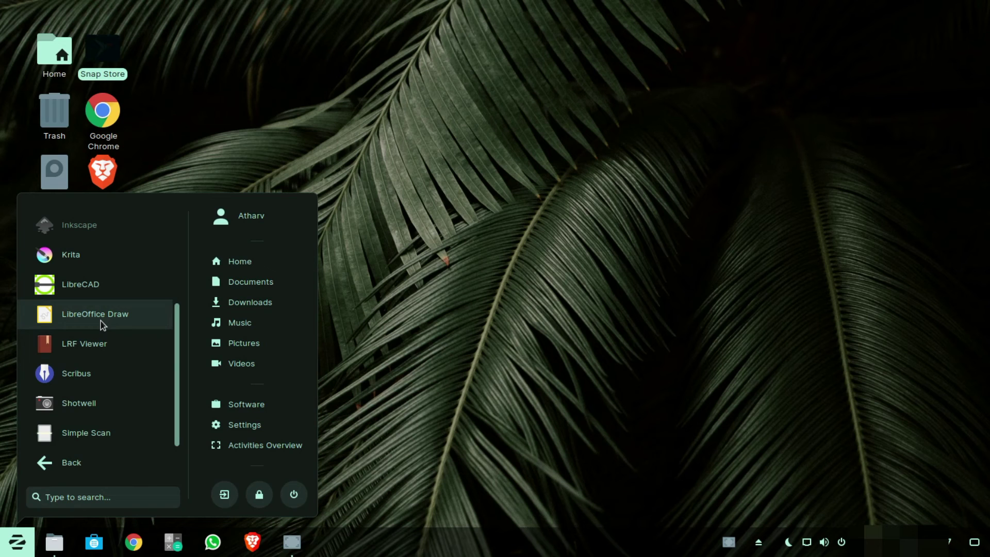
scroll(85, 321, up, 2)
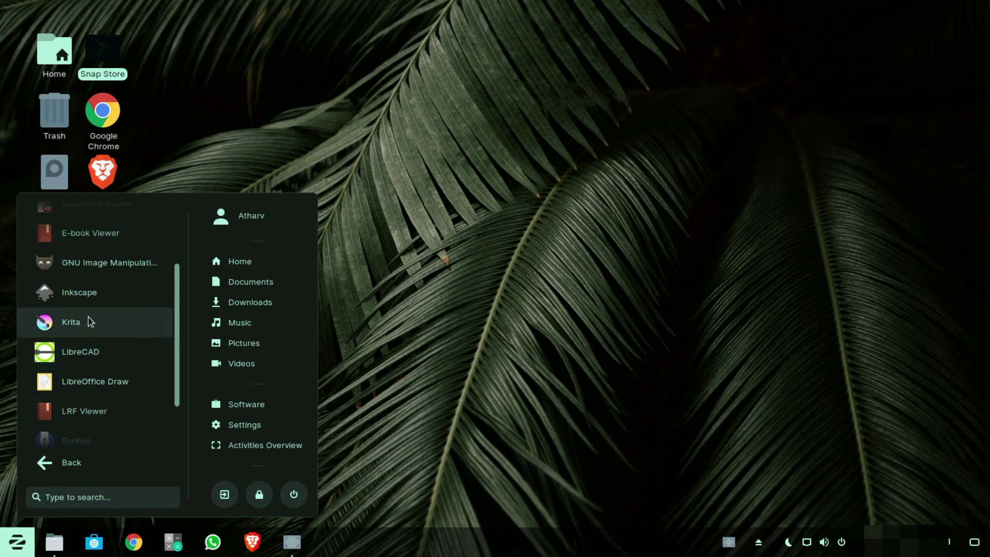
Step: Leave the graphics category and browse the Sound & Video applications in the Zorin menu, from Ardour5 through Xjadeo
scroll(98, 315, up, 1)
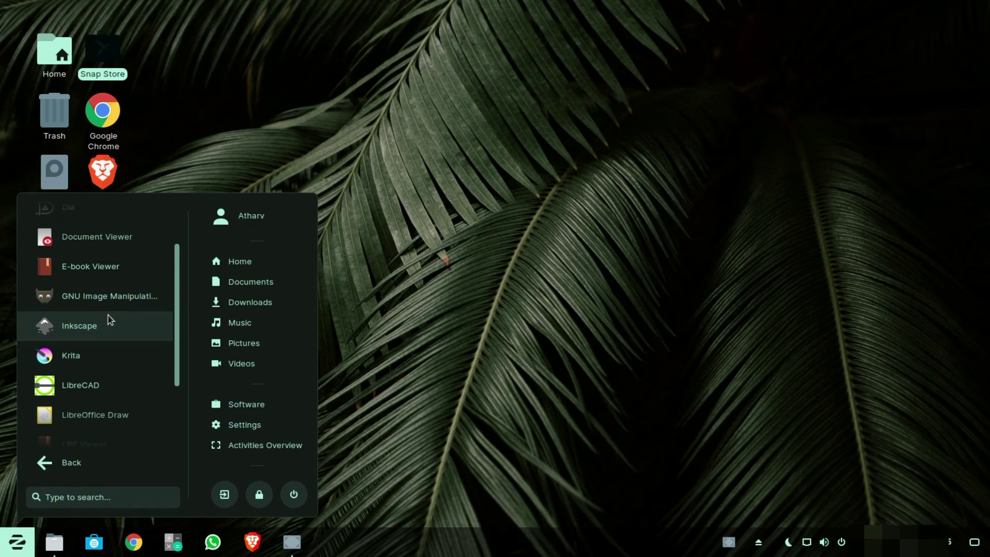
scroll(107, 314, up, 2)
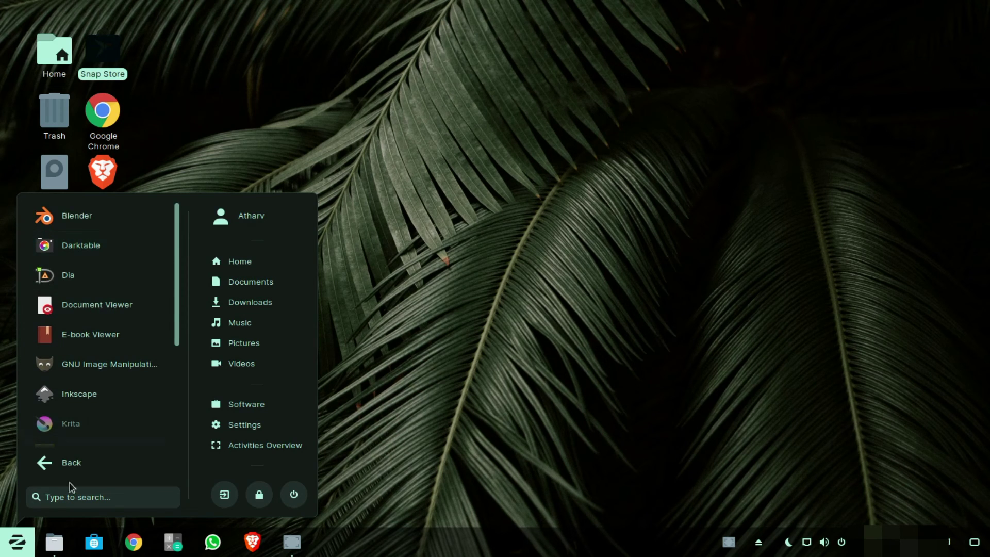
click(65, 463)
scroll(77, 426, down, 4)
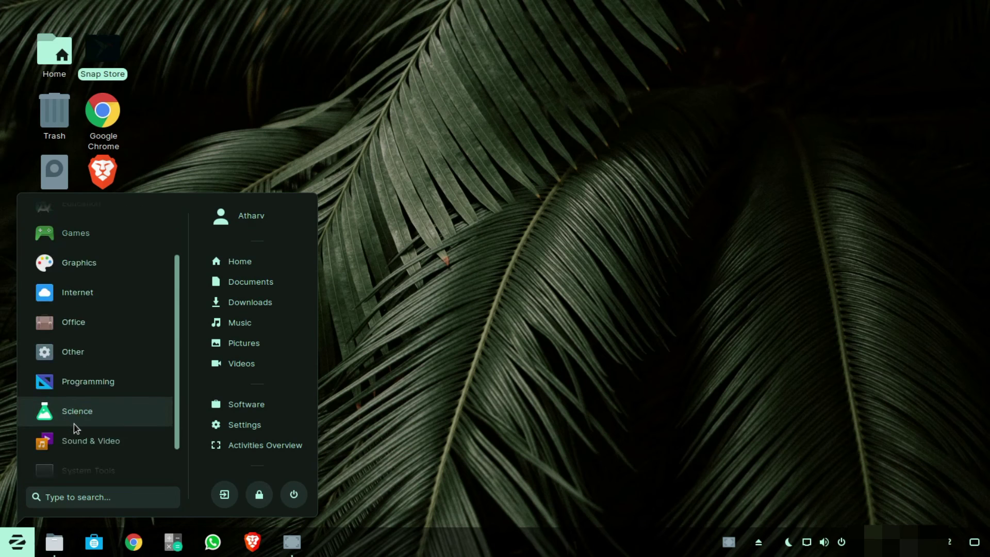
click(80, 402)
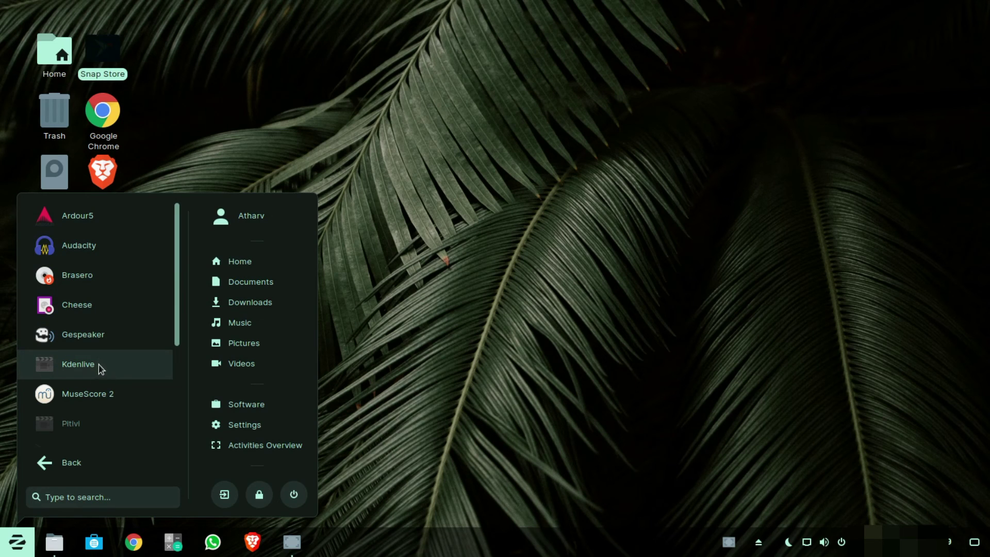
scroll(97, 367, down, 2)
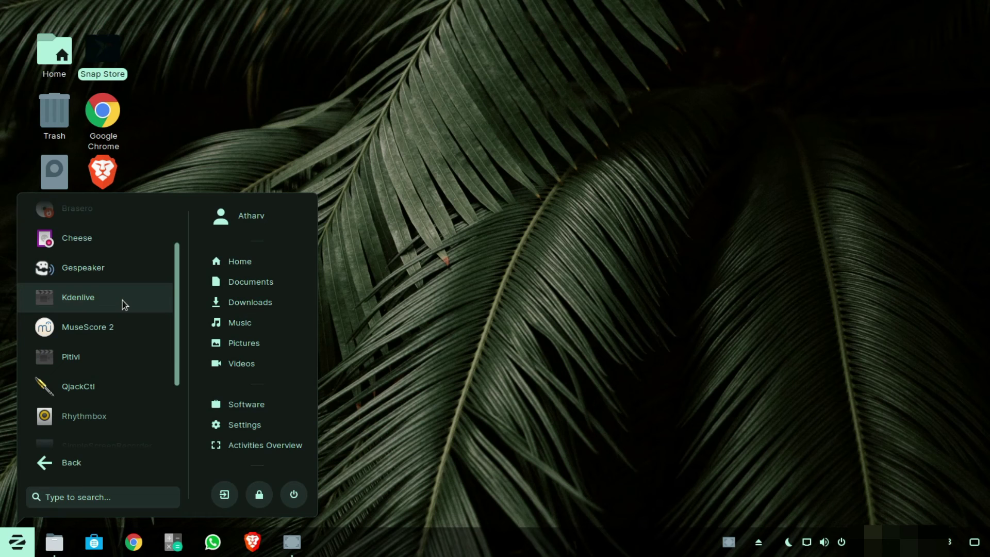
scroll(123, 336, down, 3)
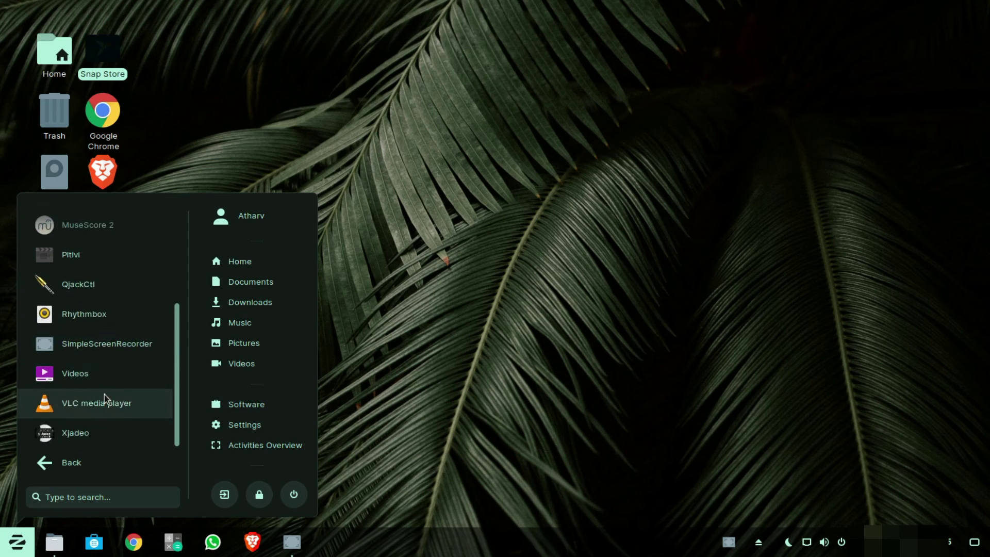
scroll(100, 342, up, 2)
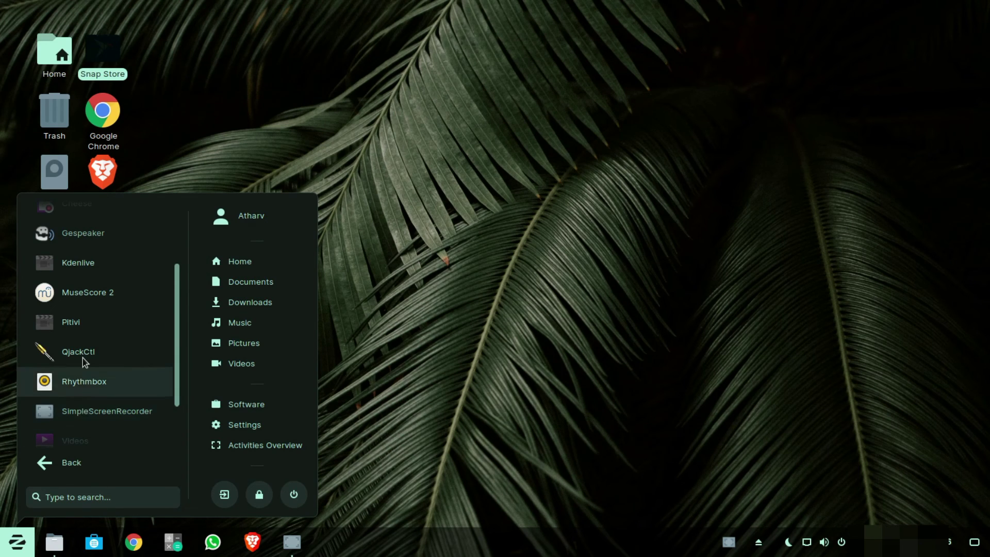
scroll(97, 354, up, 3)
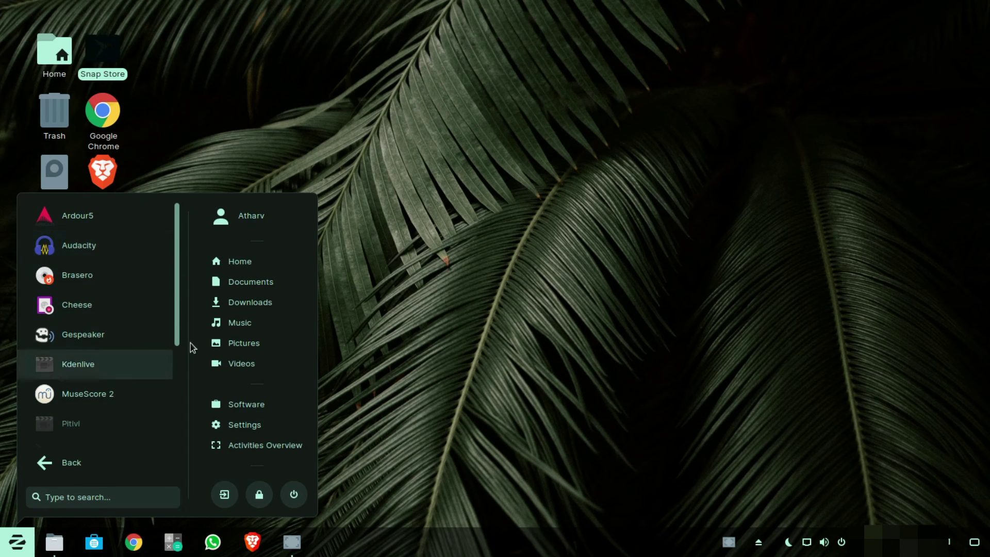
Step: Open the Music folder from the Zorin menu, go up to the Home folder and view the file manager's application options
click(233, 324)
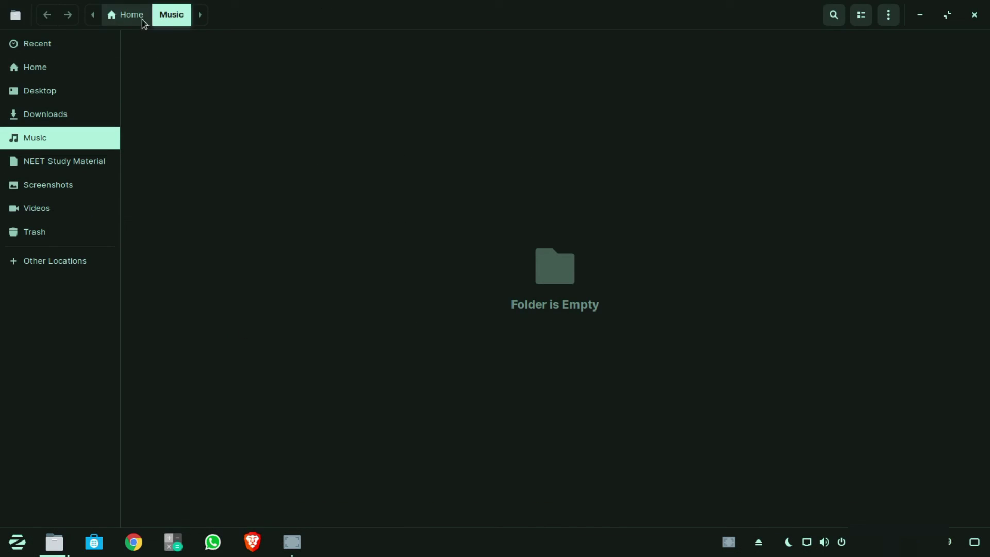
click(126, 14)
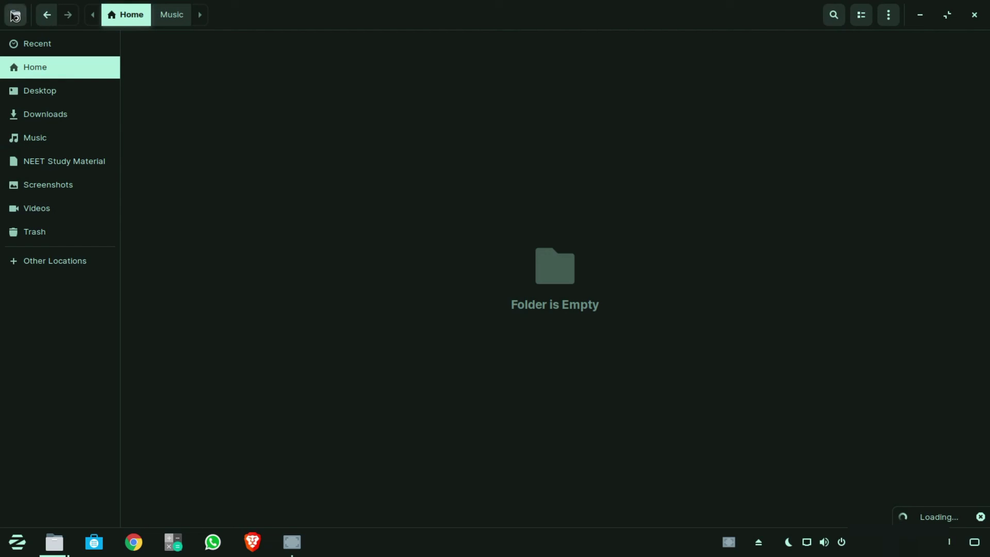
click(14, 16)
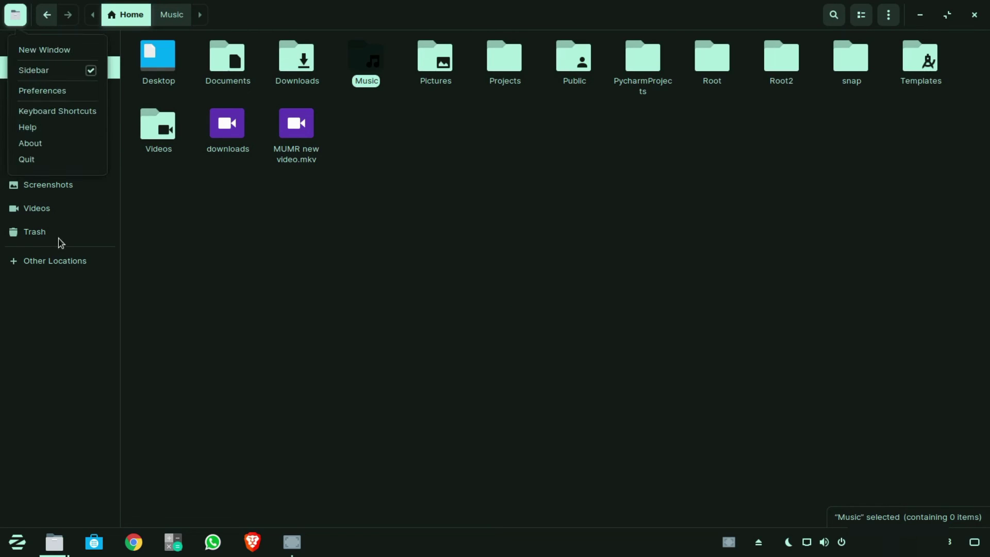
Step: View the drives and networks under Other Locations and the Recent files, and close the file manager
click(70, 263)
click(70, 262)
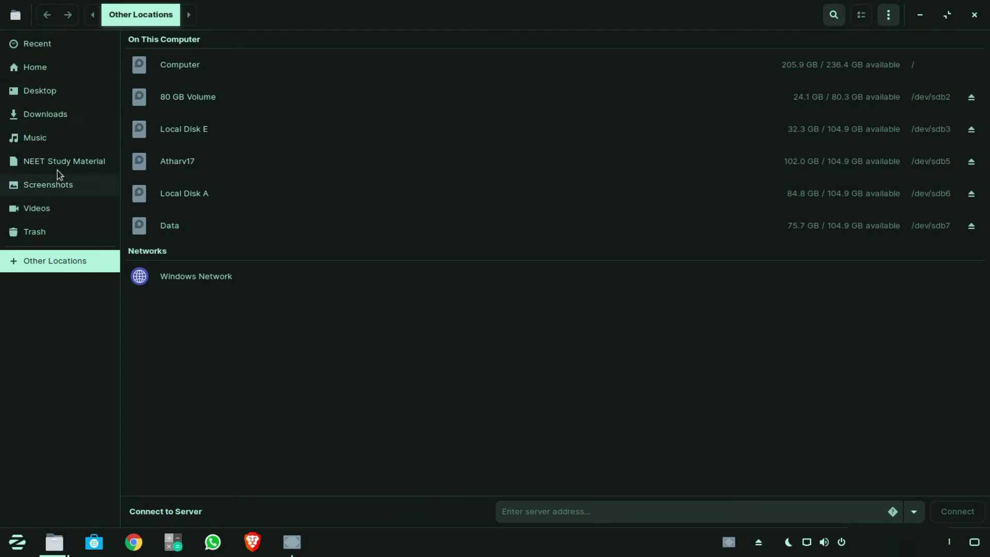
click(40, 44)
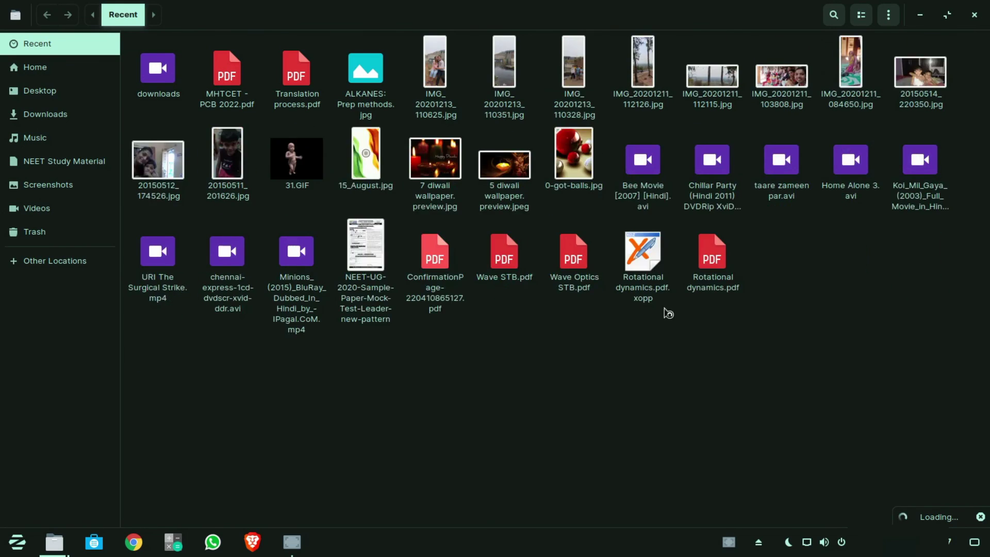
click(975, 15)
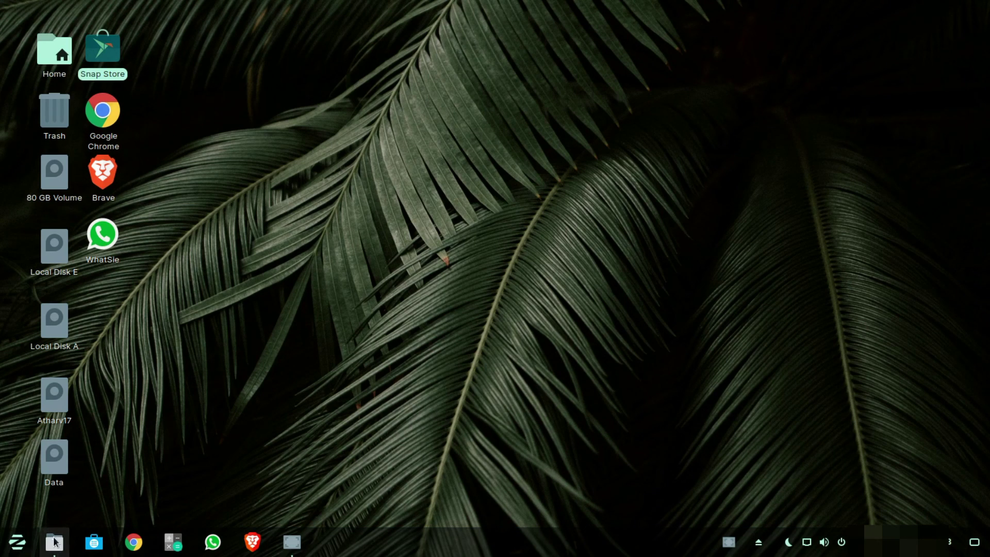
mouse_move(53, 547)
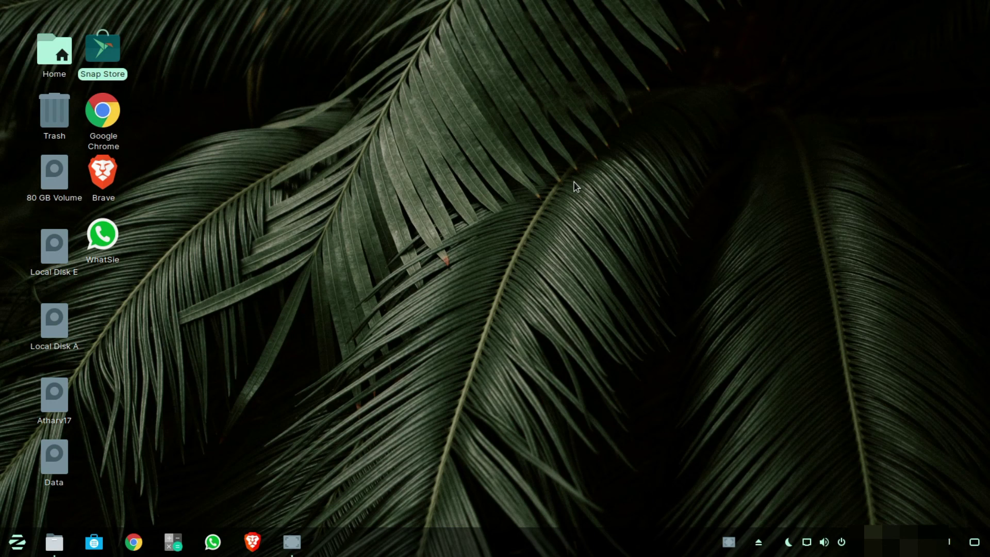
click(728, 542)
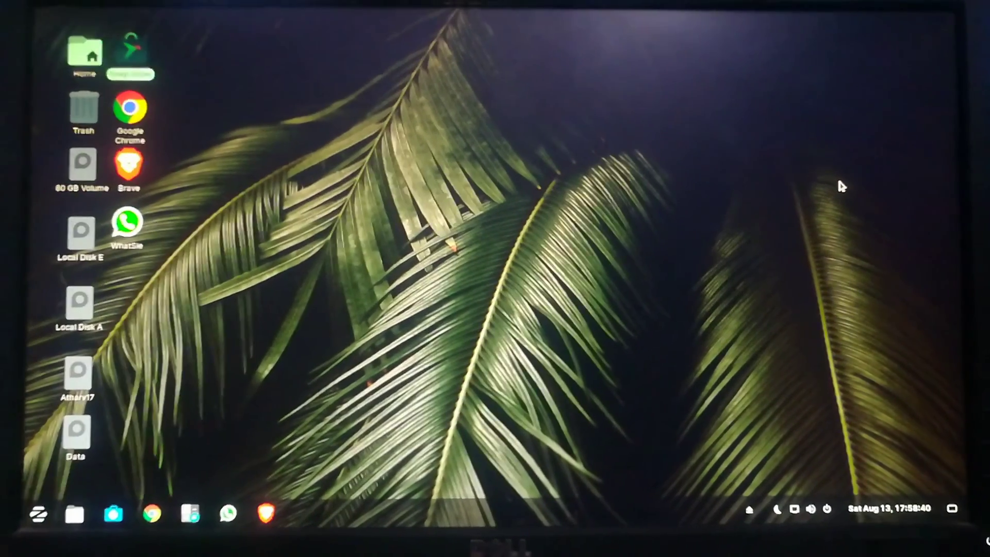
Step: Power off the computer and confirm the shutdown without waiting for the countdown
key(XF86PowerOff)
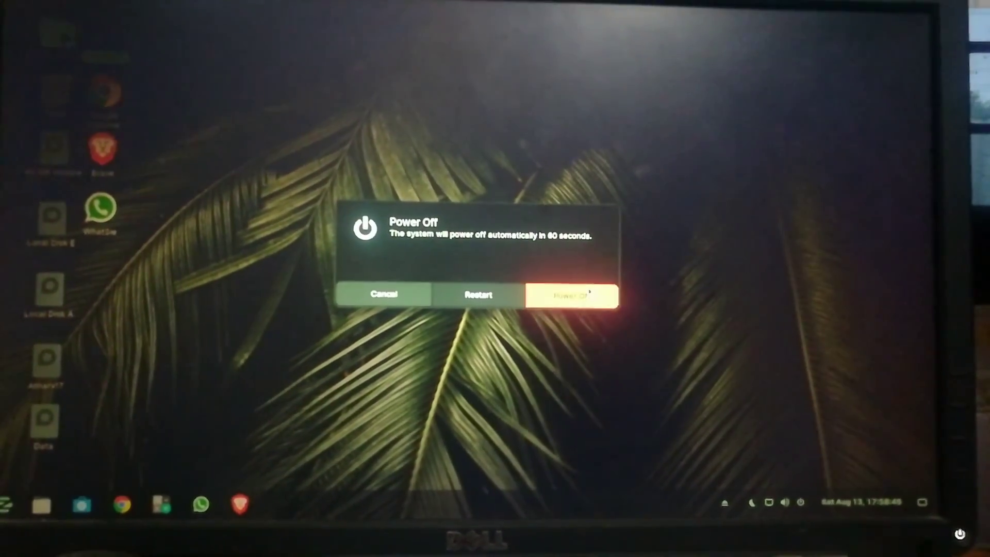
click(590, 292)
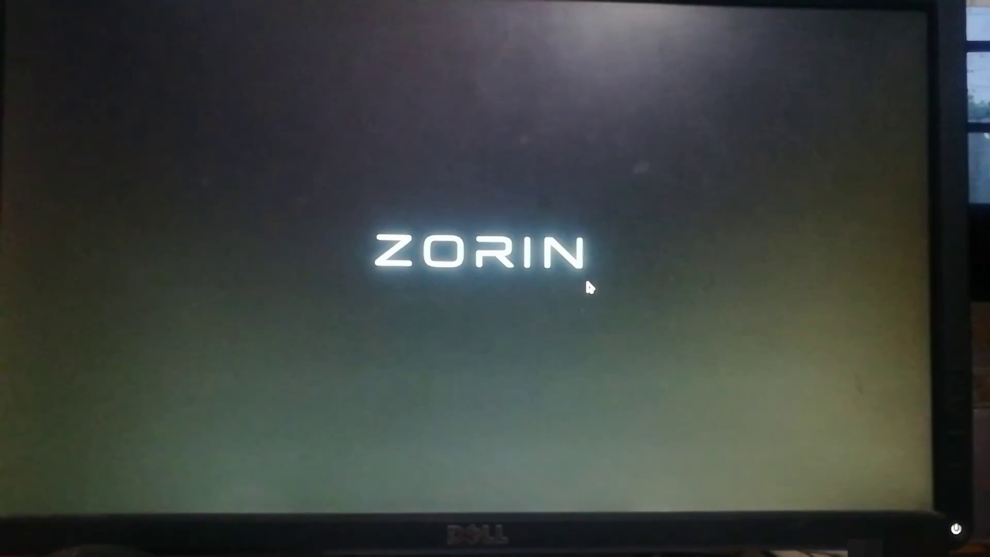